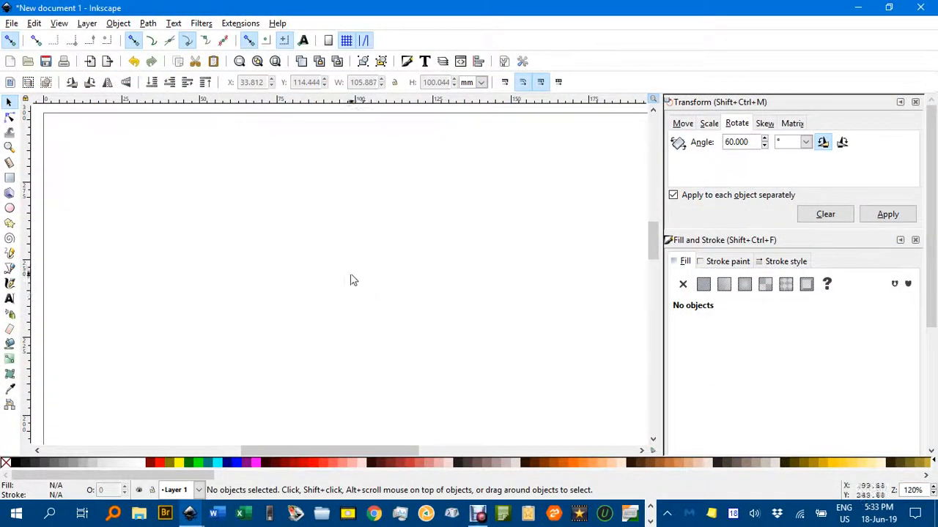
Draw a circle with a radius of about 24.5 mm and make it a whole ellipse instead of an arc
left_click(9, 209)
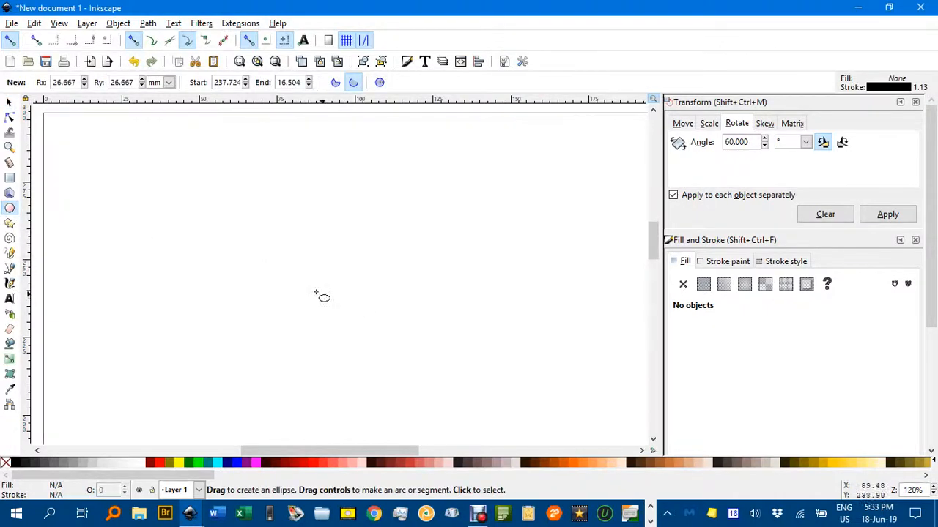
left_click_drag(305, 282, 388, 358)
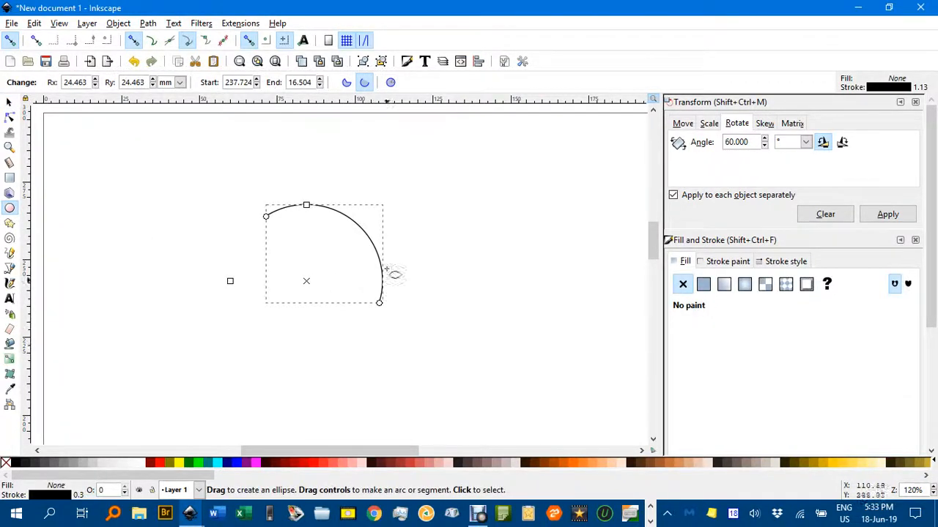
left_click(390, 82)
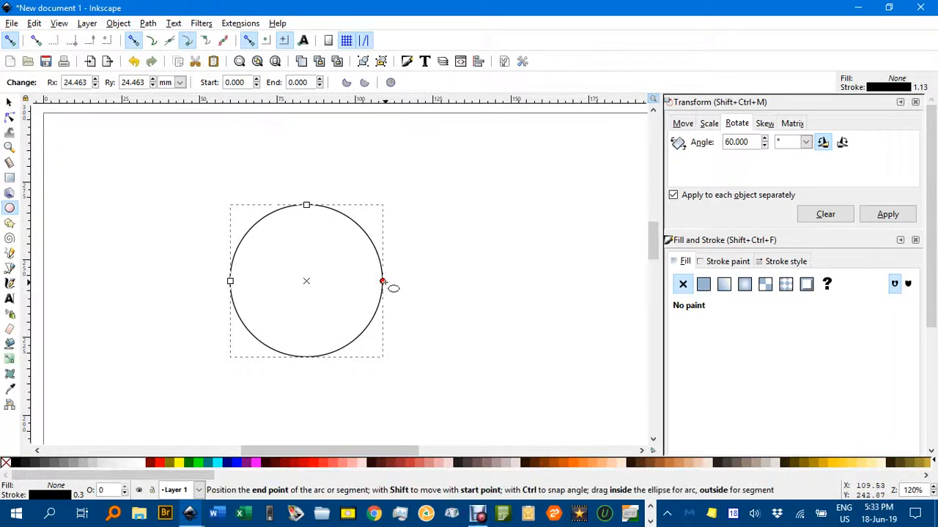
Open the circle into an upper arc about 38 mm wide and 17 mm high
left_click_drag(382, 281, 353, 247)
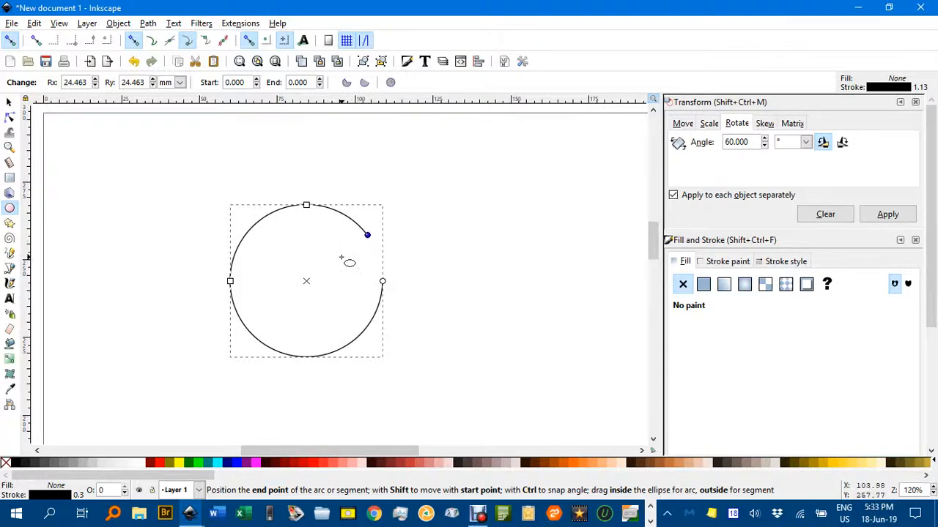
left_click_drag(339, 245, 276, 244)
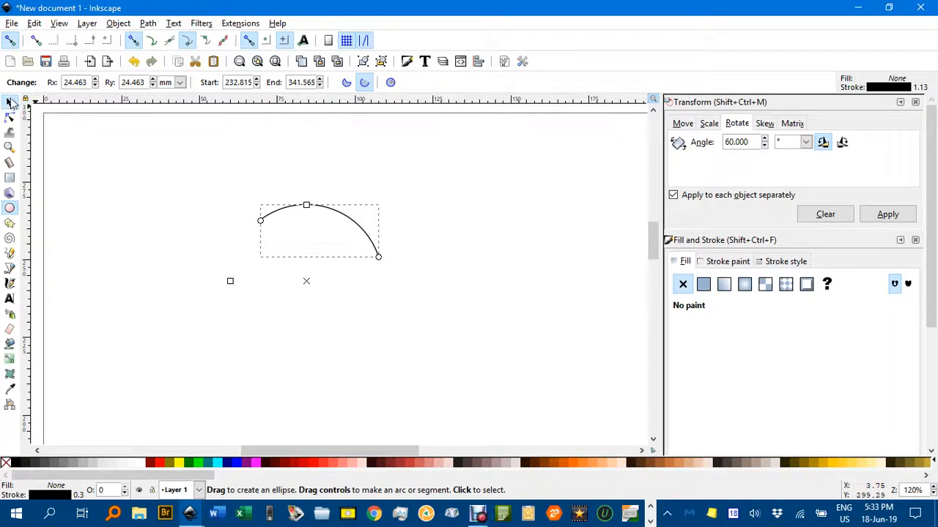
left_click(10, 103)
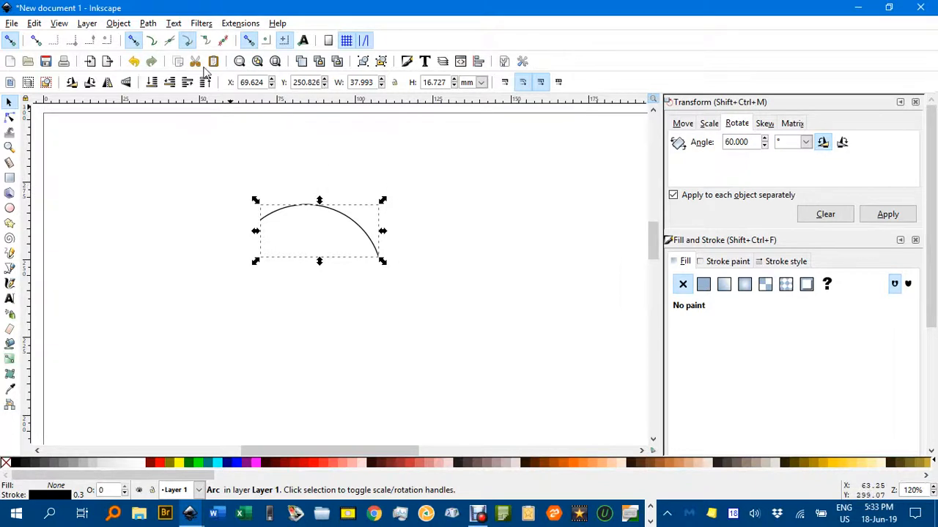
Convert the arc from an object to an editable path
left_click(149, 24)
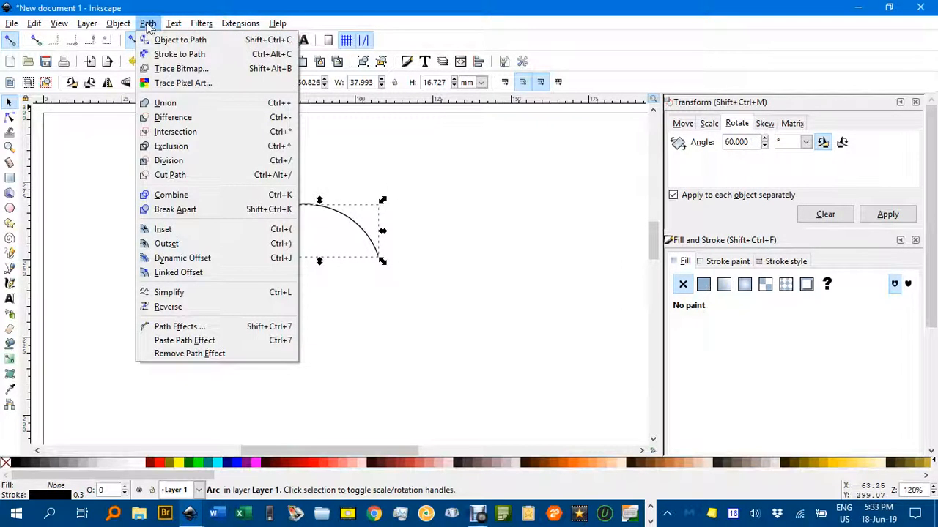
mouse_move(173, 24)
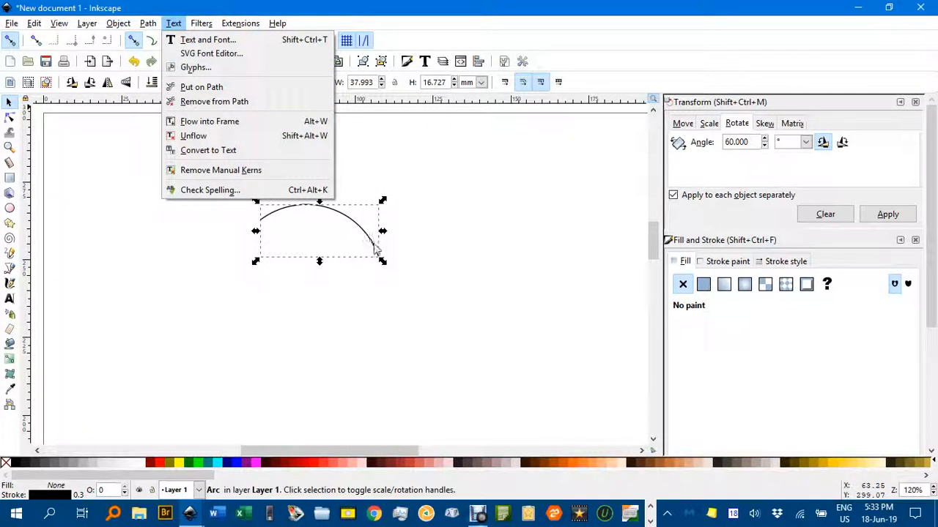
left_click(428, 244)
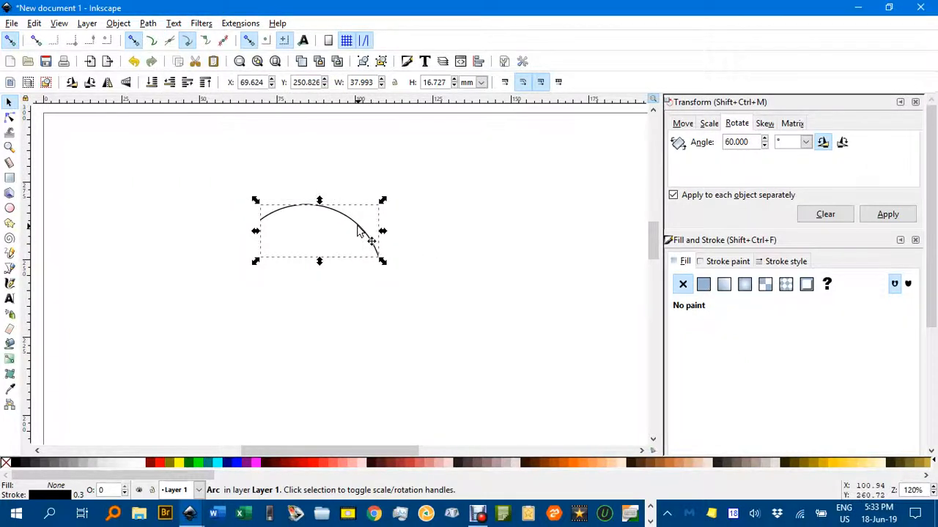
key("n")
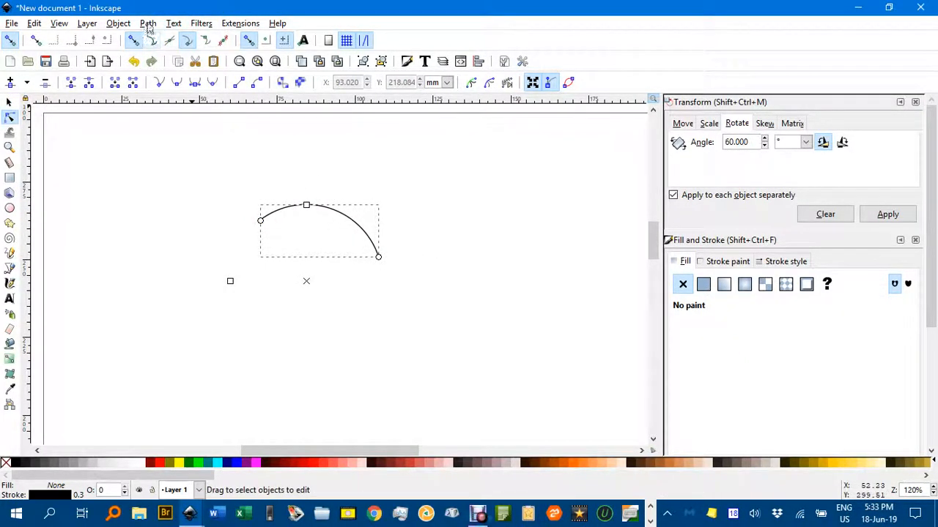
left_click(148, 24)
left_click(158, 39)
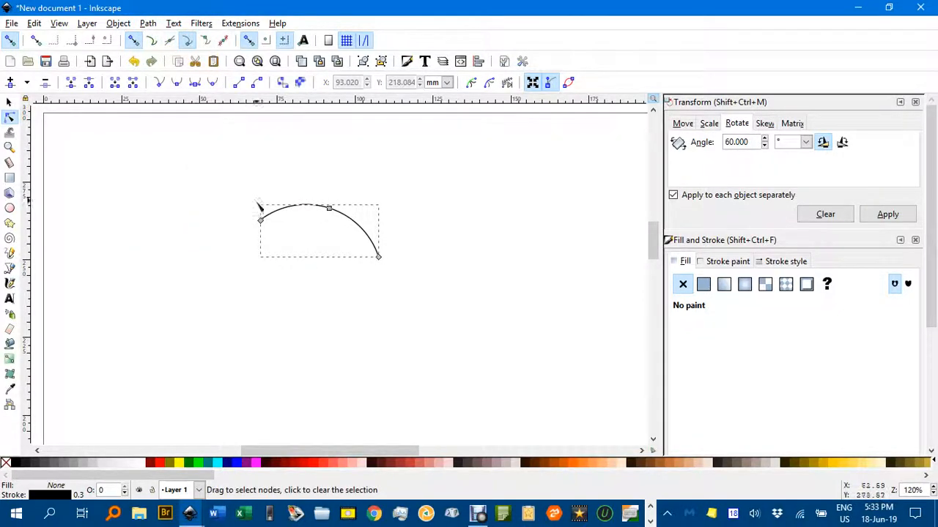
Duplicate the arc, flip the copy horizontally and vertically, and snap it to the original's lower right end to form an S-curve
left_click(10, 102)
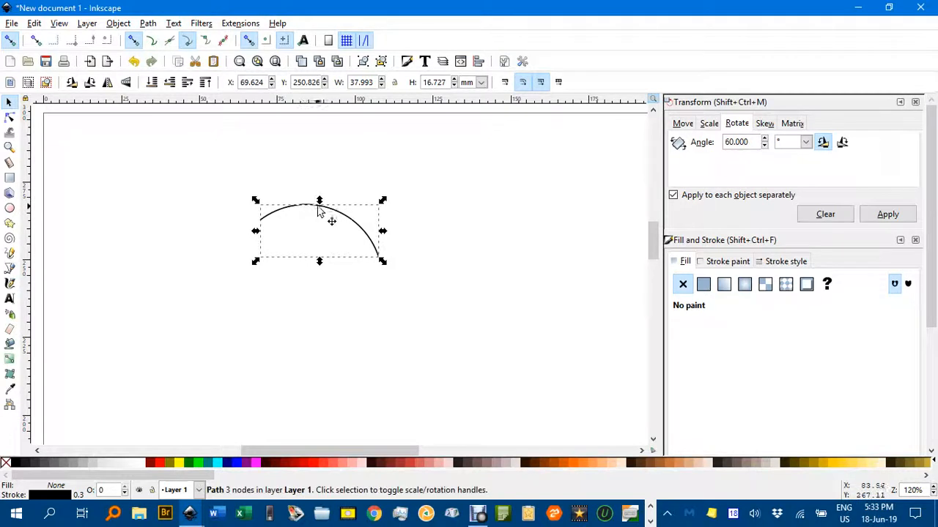
left_click(107, 82)
left_click(125, 82)
left_click_drag(277, 232, 396, 293)
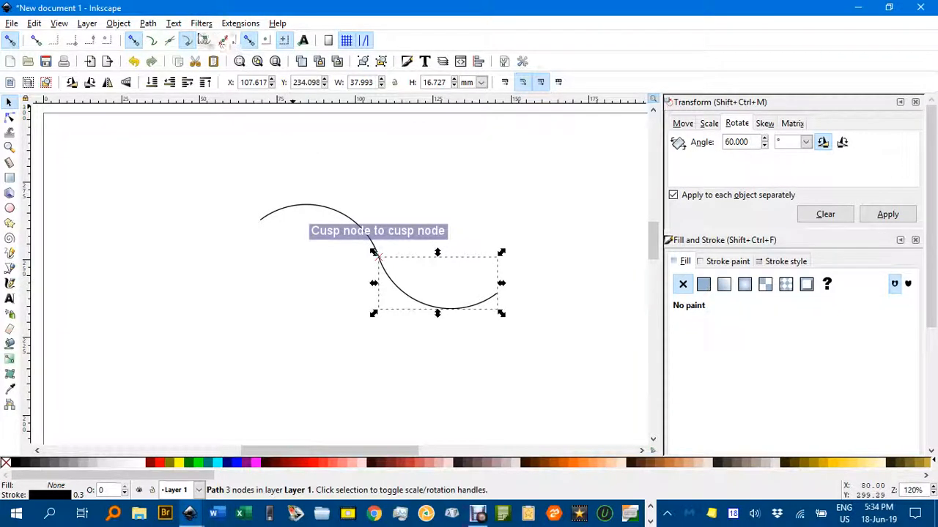
left_click(189, 45)
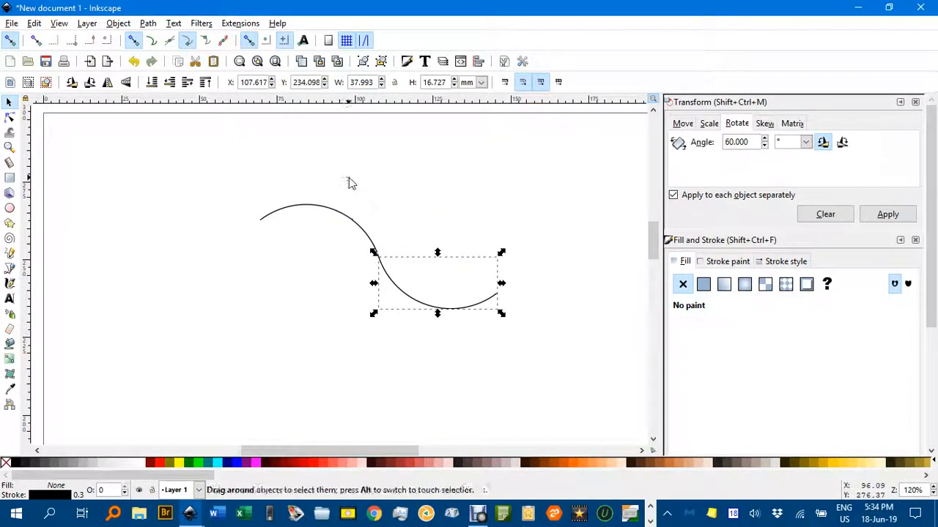
Join the two arcs at their shared end nodes to make a single S-curve path
left_click(227, 172)
left_click_drag(225, 165, 544, 360)
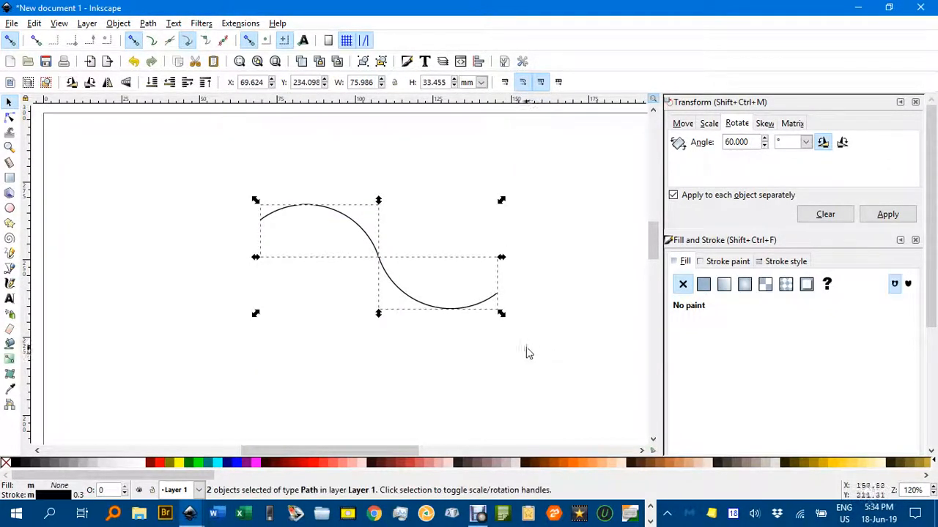
key("n")
left_click_drag(346, 242, 397, 273)
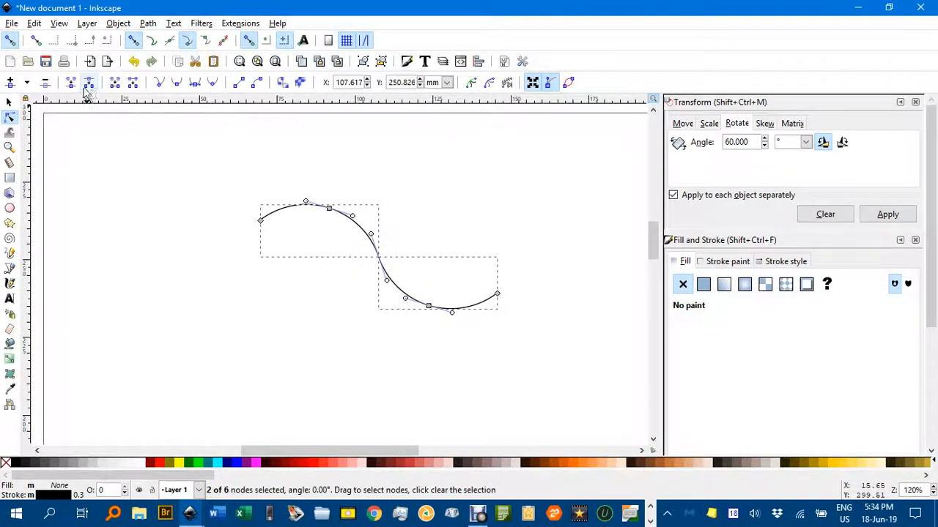
left_click(71, 85)
left_click(9, 101)
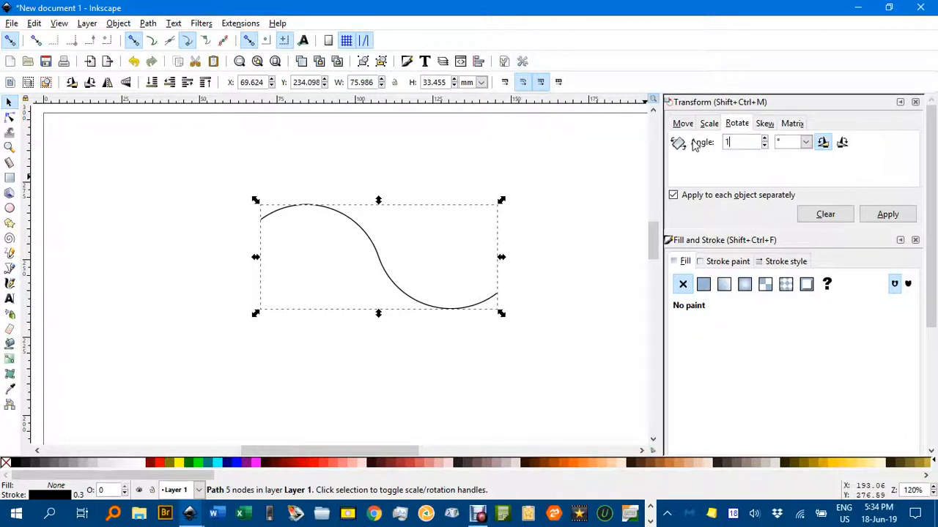
Duplicate the S-curve, rotate the copy 120°, and snap its end node to the original's upper left end
type("0")
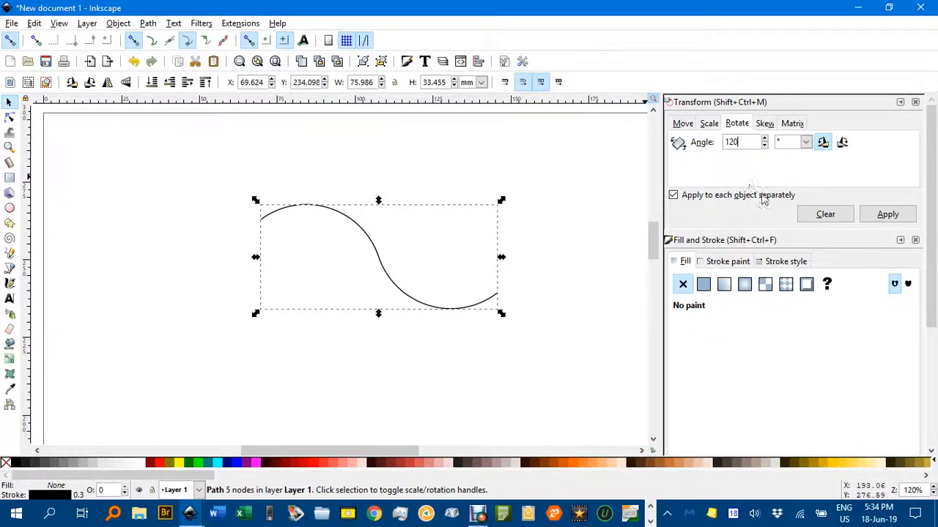
left_click(886, 217)
key("ctrl+z")
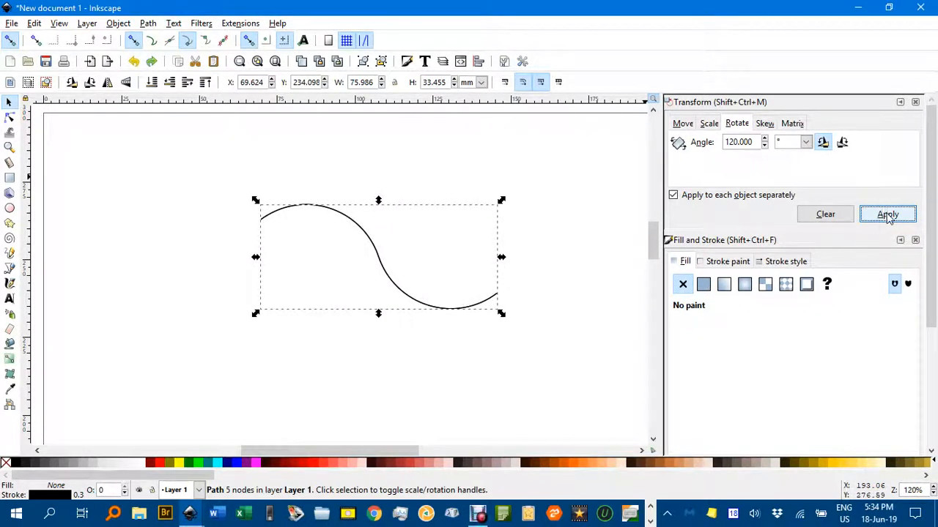
left_click(887, 215)
left_click(887, 215)
left_click_drag(396, 187, 304, 275)
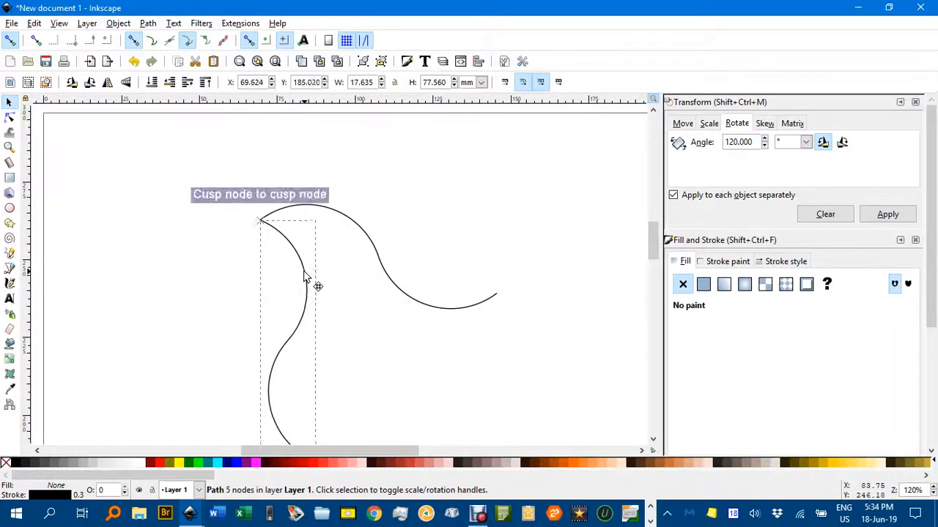
Duplicate the rotated curve, rotate the copy another 120°, and snap it between the two open ends to close the three-armed outline
left_click_drag(378, 292, 352, 211)
key("ctrl+d")
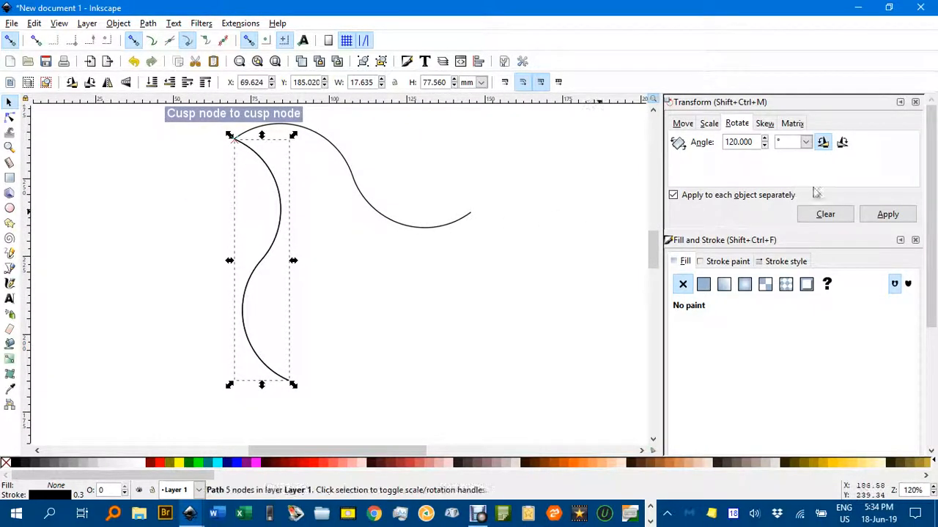
left_click(887, 215)
left_click_drag(362, 245, 464, 273)
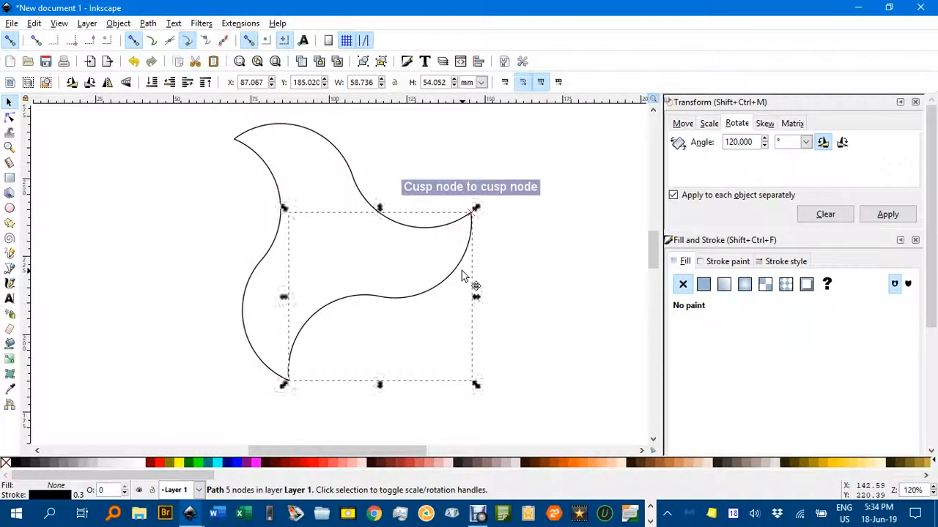
left_click(443, 158)
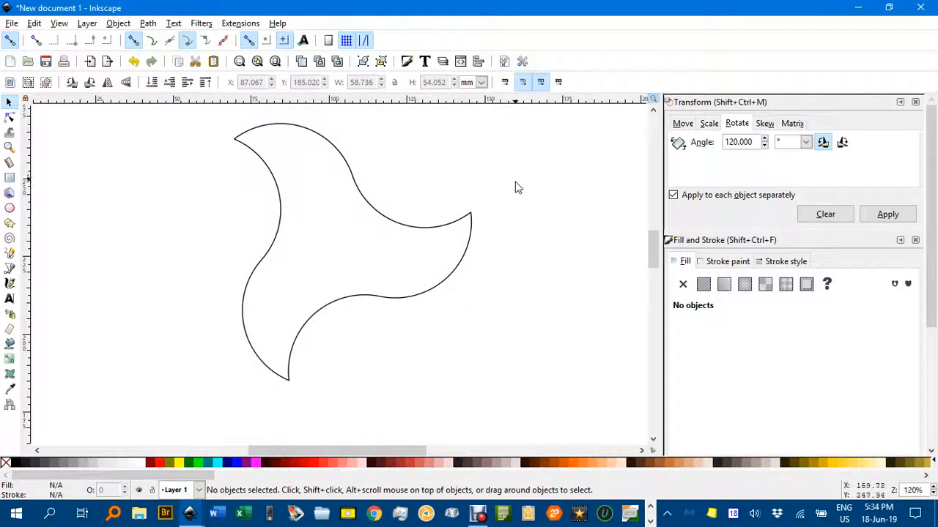
Select all nodes of the three curves and join them into one closed path
left_click_drag(515, 187, 516, 206)
left_click_drag(154, 129, 534, 429)
key("n")
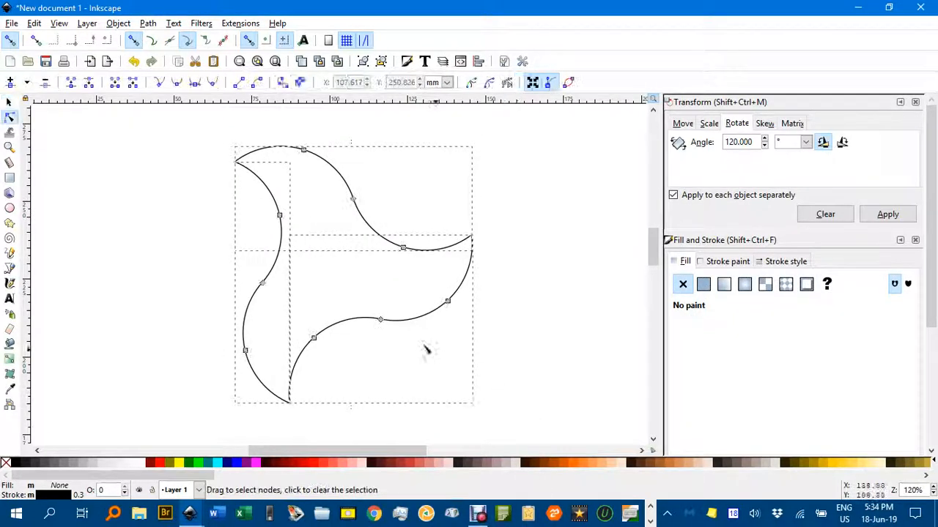
left_click_drag(149, 123, 527, 411)
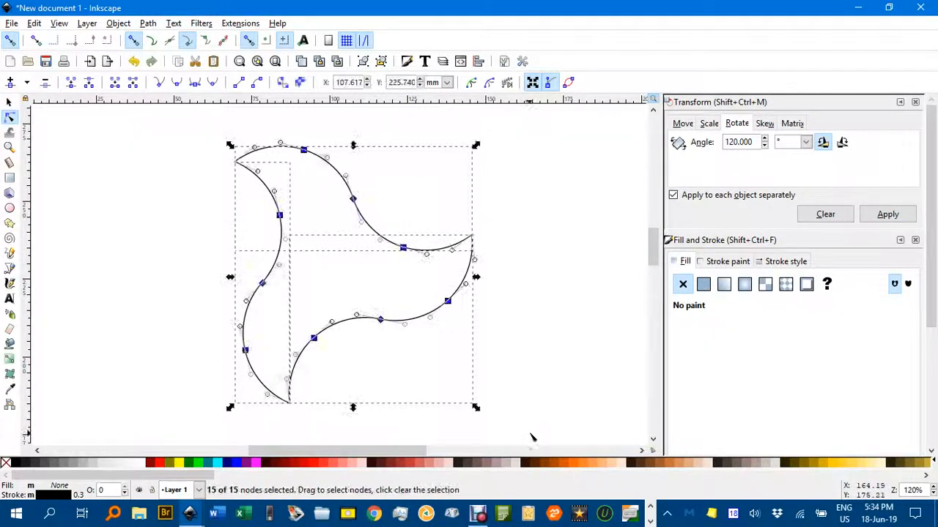
left_click(70, 82)
left_click(70, 82)
left_click(9, 102)
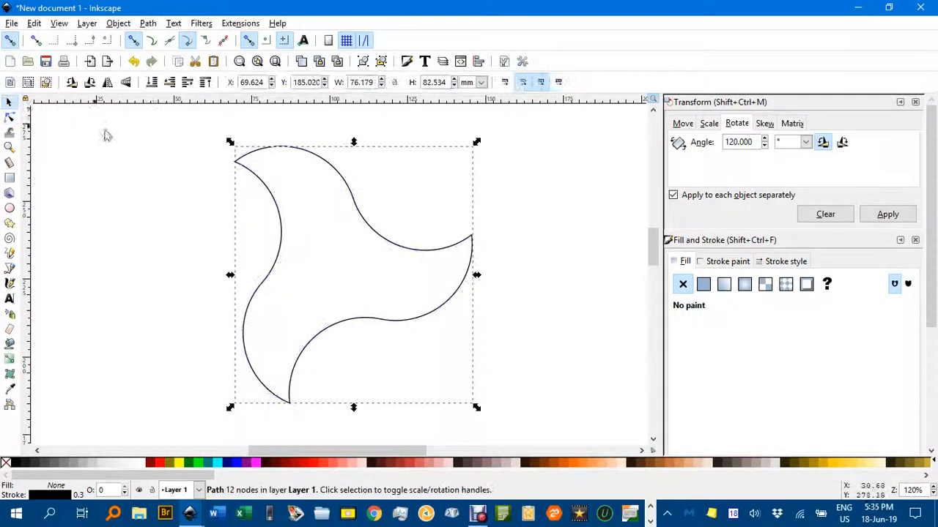
Fill the closed three-armed shape with magenta
left_click(142, 149)
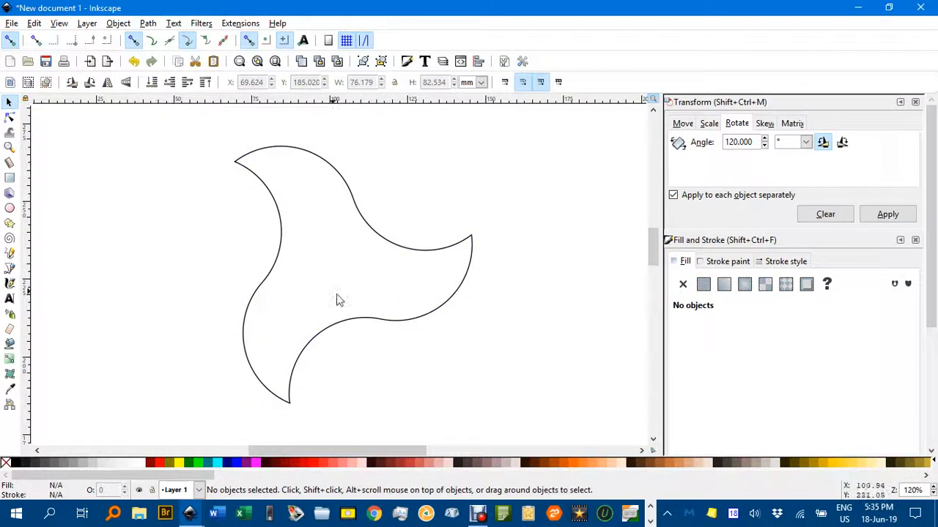
left_click(386, 247)
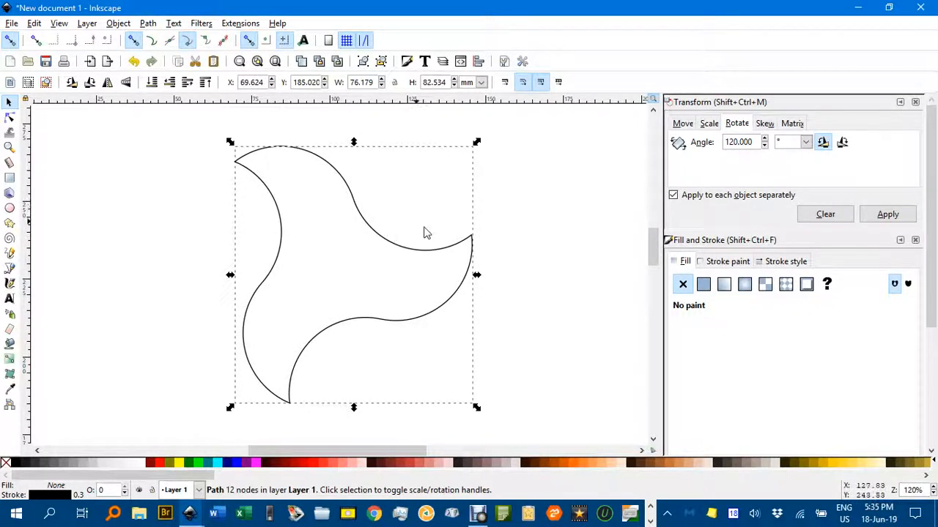
left_click(256, 464)
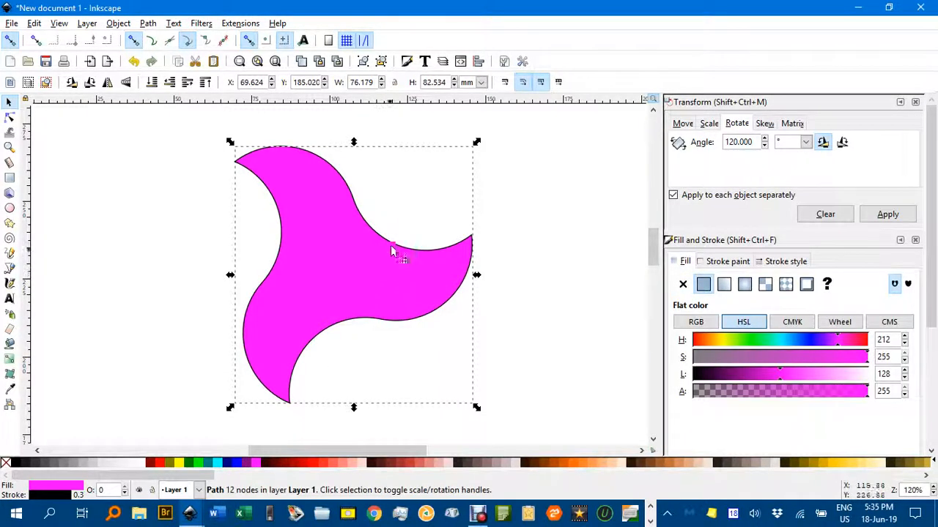
Duplicate the magenta shape, rotate the copy 60°, and fill it with yellow
double_click(755, 142)
type("60")
left_click(887, 215)
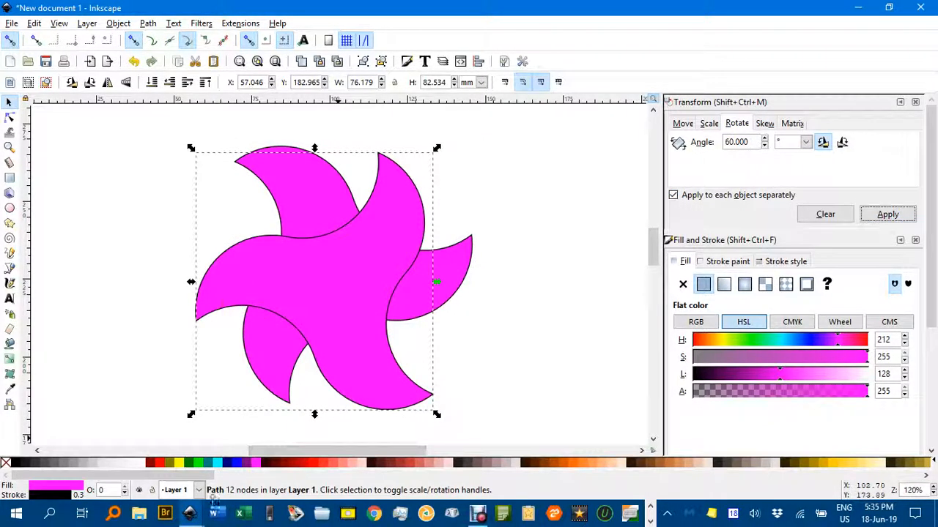
left_click(180, 464)
Fit the yellow shape against the left edge of the magenta shape, snapping their corner nodes together
left_click_drag(303, 293, 180, 278)
scroll(316, 279, "down", 2, "ctrl")
scroll(317, 279, "down", 2)
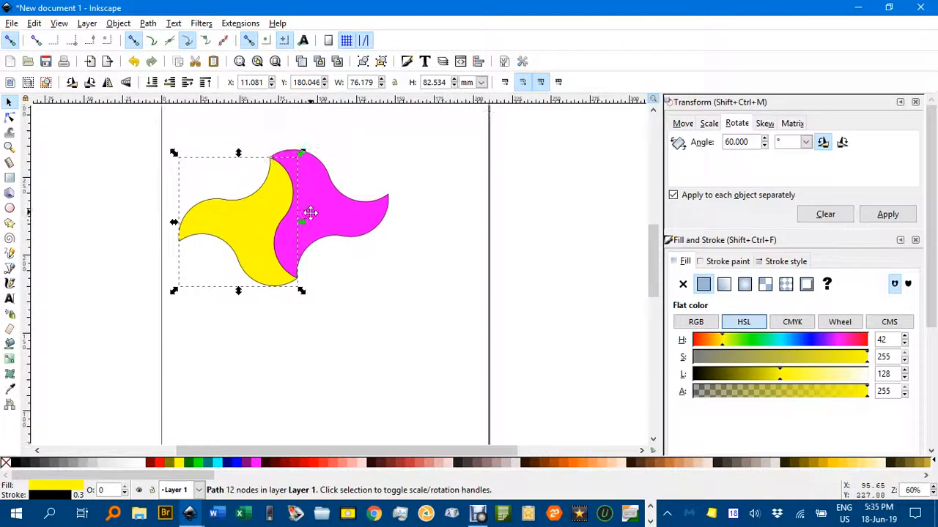
Snap a copy of the yellow shape against the magenta shape's lower right edge and a magenta copy beneath that one
key("ctrl+v")
left_click_drag(256, 220, 379, 261)
left_click(321, 226)
left_click_drag(320, 219, 359, 351)
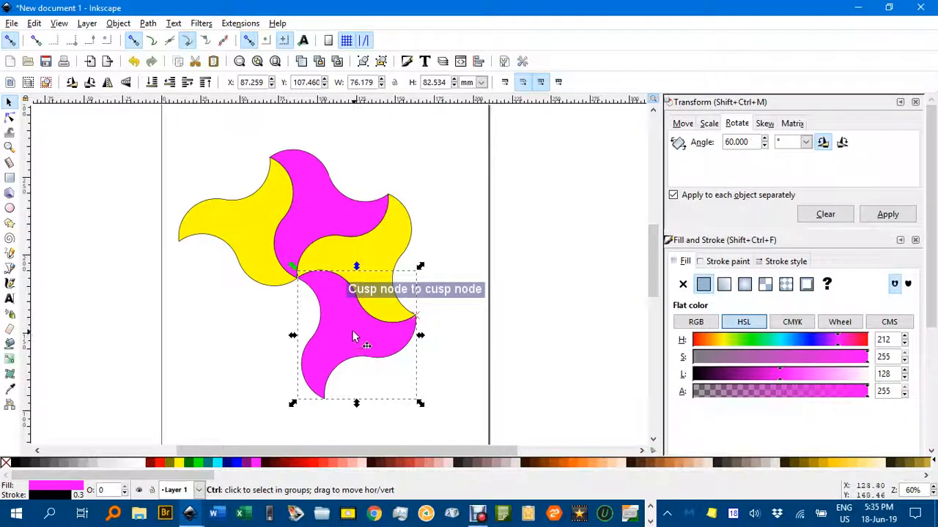
Add a yellow copy at the lower left and a magenta copy in the remaining gap to complete the six-tile pinwheel
left_click(363, 253)
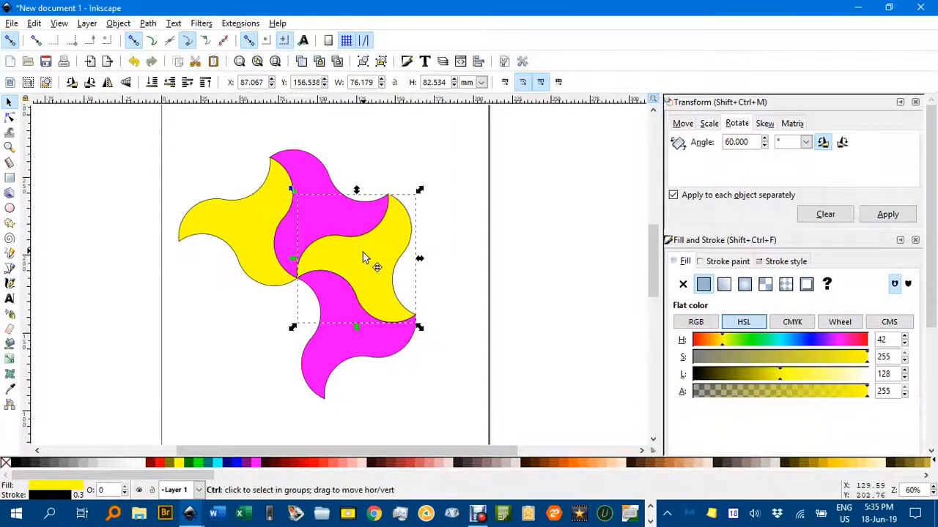
left_click_drag(364, 255, 274, 338)
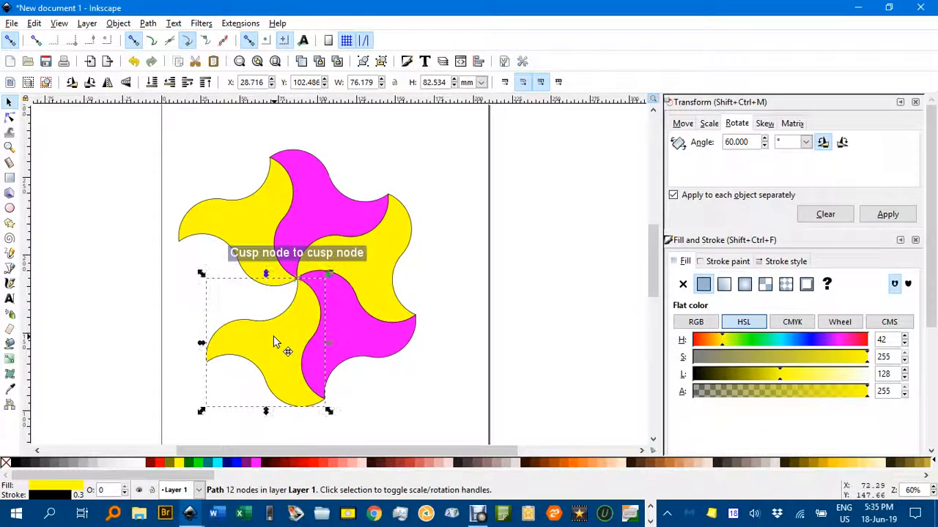
left_click(313, 203)
key("ctrl+d")
left_click_drag(313, 204, 223, 298)
Group the six pinwheel tiles and scale the group down to about 48.3 × 52.4 mm
left_click(412, 178)
mouse_move(103, 126)
left_mouse_down()
mouse_move(379, 255)
mouse_move(487, 433)
left_mouse_up()
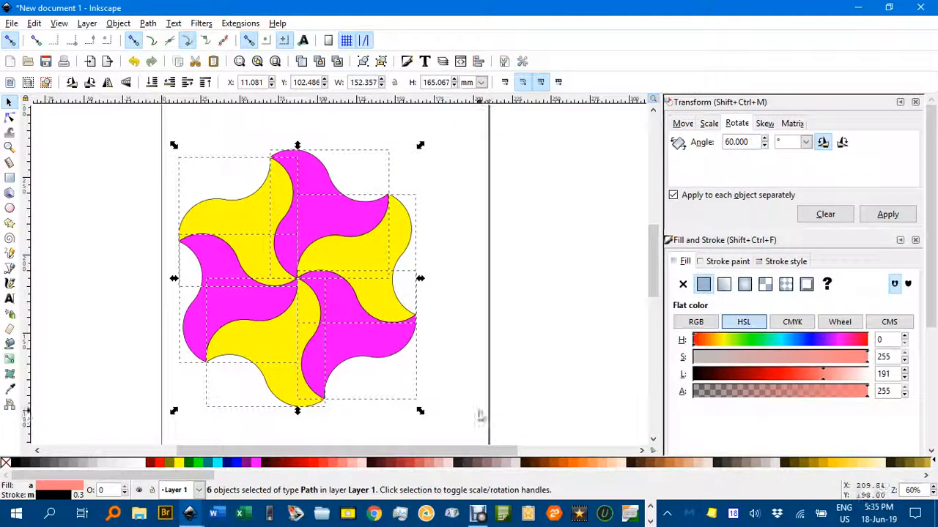
key("ctrl+g")
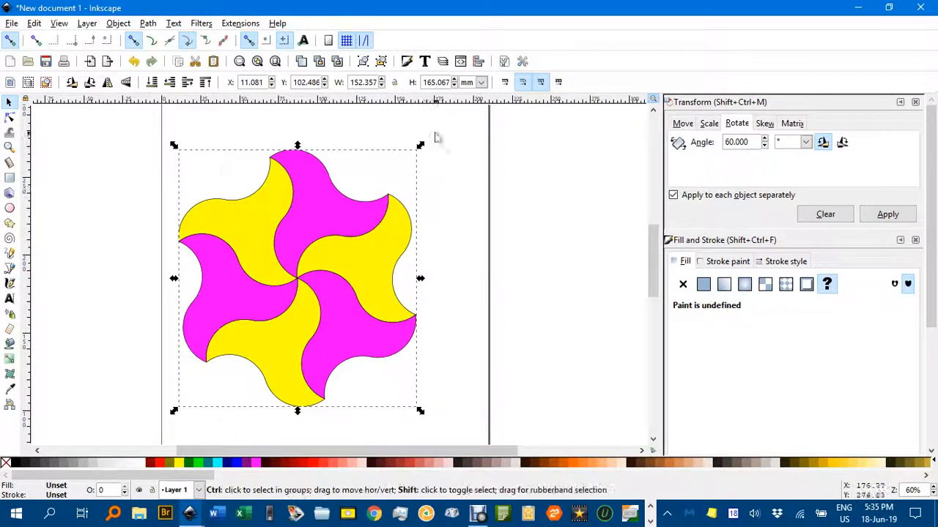
left_click_drag(421, 146, 340, 229)
Duplicate the small pinwheel group and snap the copies together at their corner nodes into a gap-free cluster of seven
left_click_drag(410, 270, 420, 293)
left_click_drag(318, 296, 336, 170)
key("ctrl+d")
key("ctrl+d")
left_click_drag(392, 183, 426, 275)
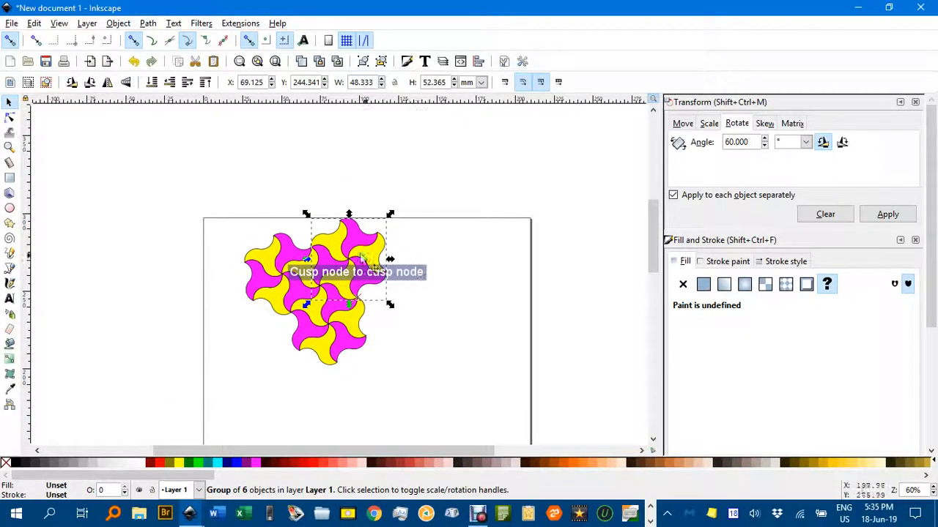
key("ctrl+d")
left_click_drag(350, 245, 293, 207)
left_click(476, 193)
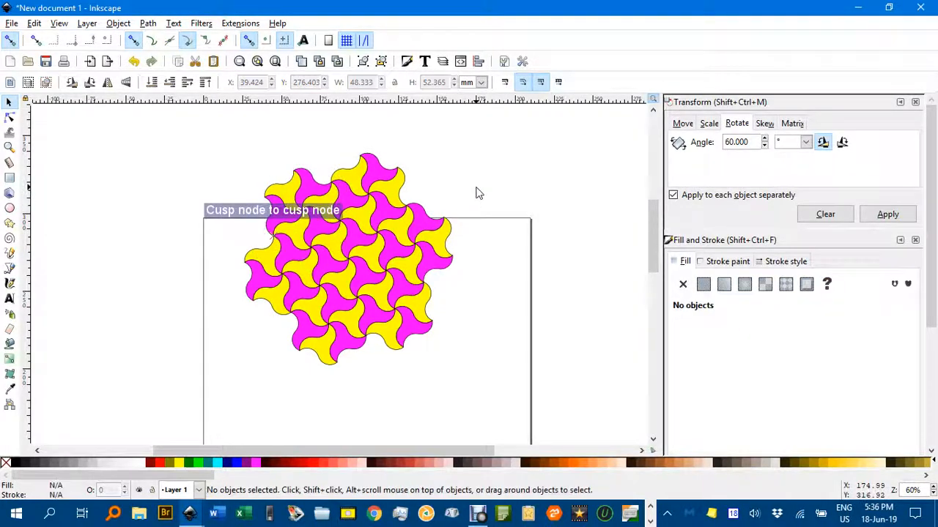
Group the seven pinwheels and move the cluster fully onto the page, at about X 34.9, Y 149.7 mm
left_click_drag(203, 134, 565, 438)
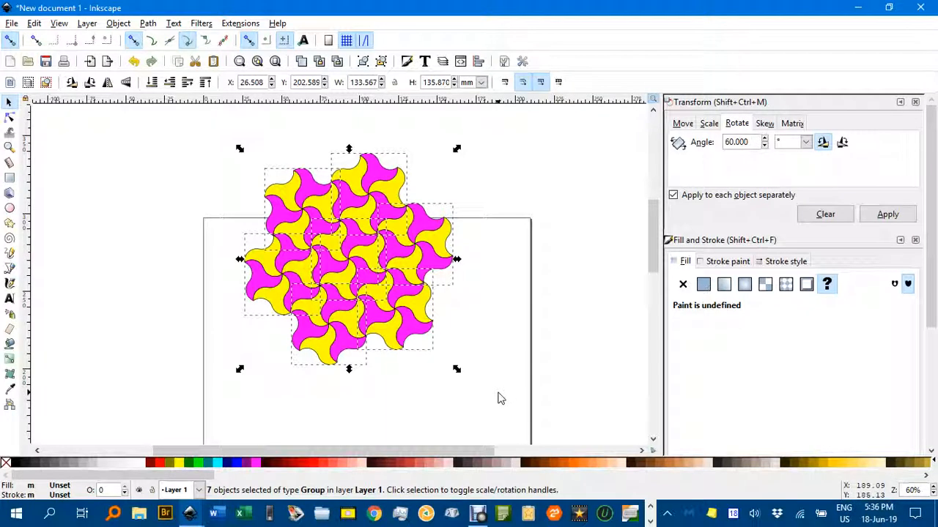
key("ctrl+g")
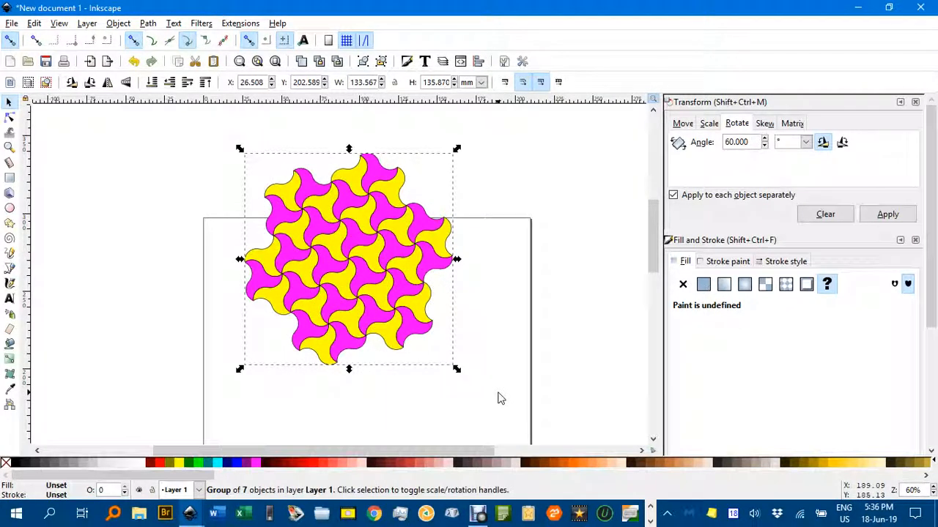
left_click_drag(416, 282, 405, 304)
left_click_drag(504, 266, 453, 250)
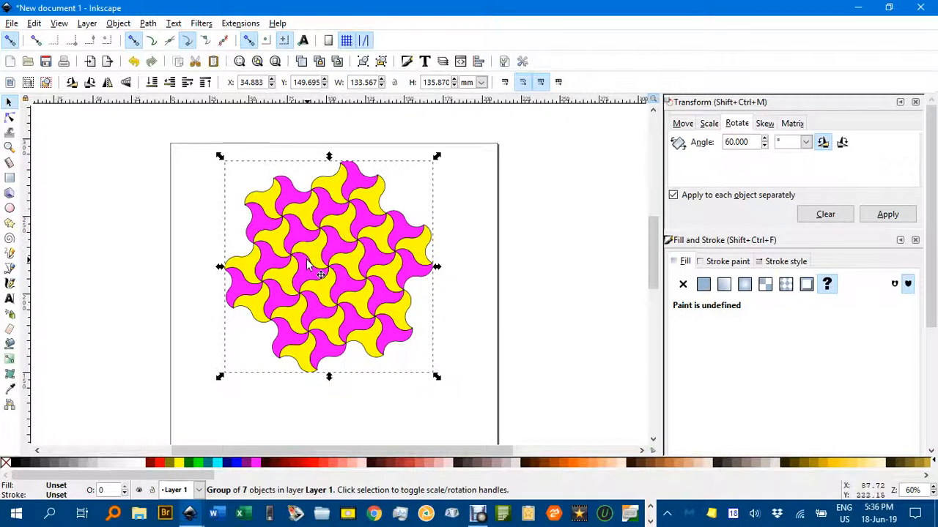
Place a horizontal guide through the pattern's left inner corner node and snap the group's rotation centre to that node
key("ctrl")
left_click_drag(336, 254, 328, 213)
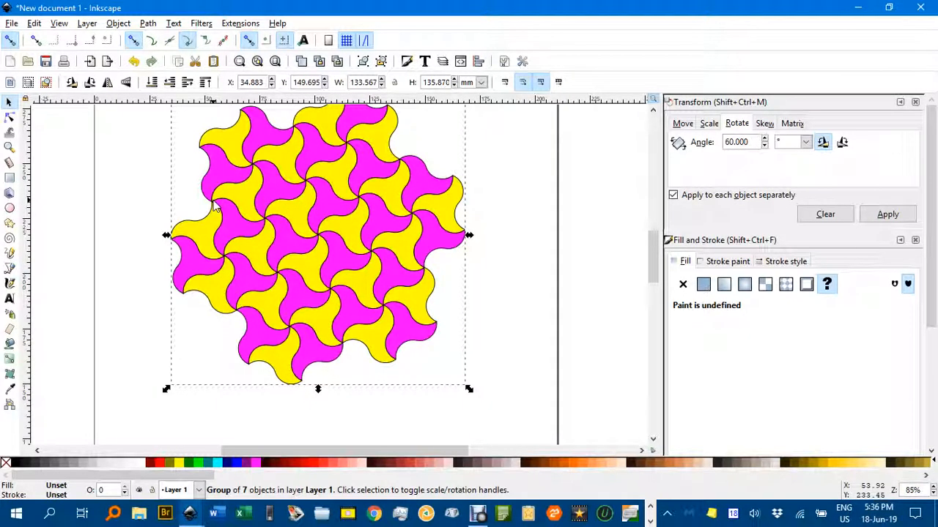
scroll(214, 206, "up", 3, "ctrl")
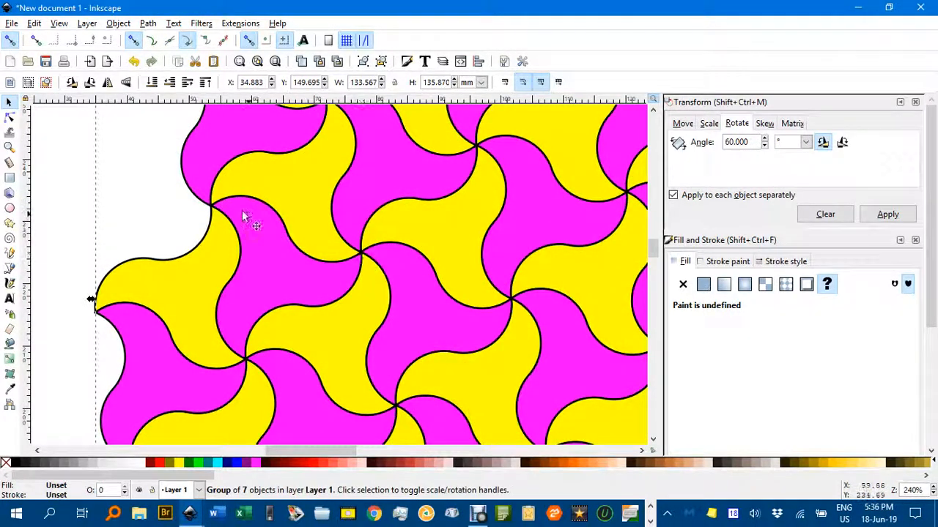
scroll(392, 246, "down", 2, "ctrl")
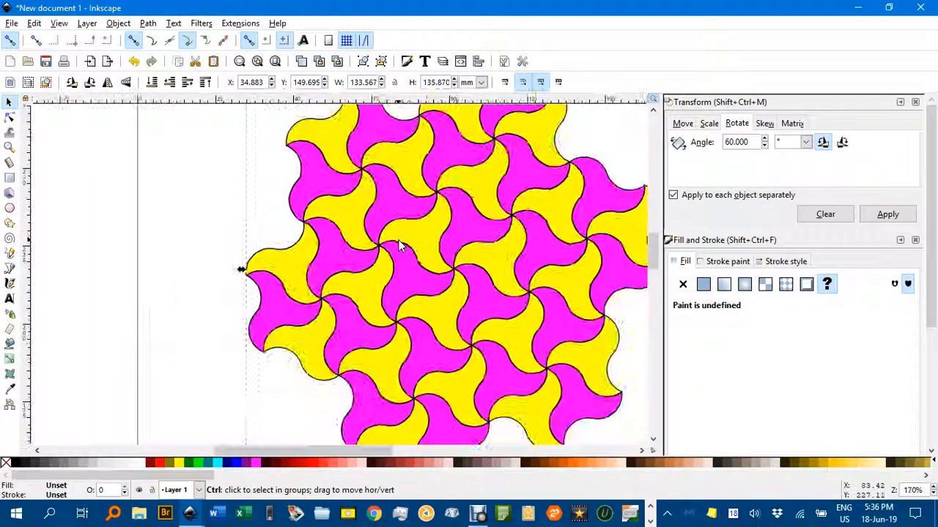
left_click_drag(461, 215, 390, 238)
scroll(389, 237, "down", 2, "ctrl")
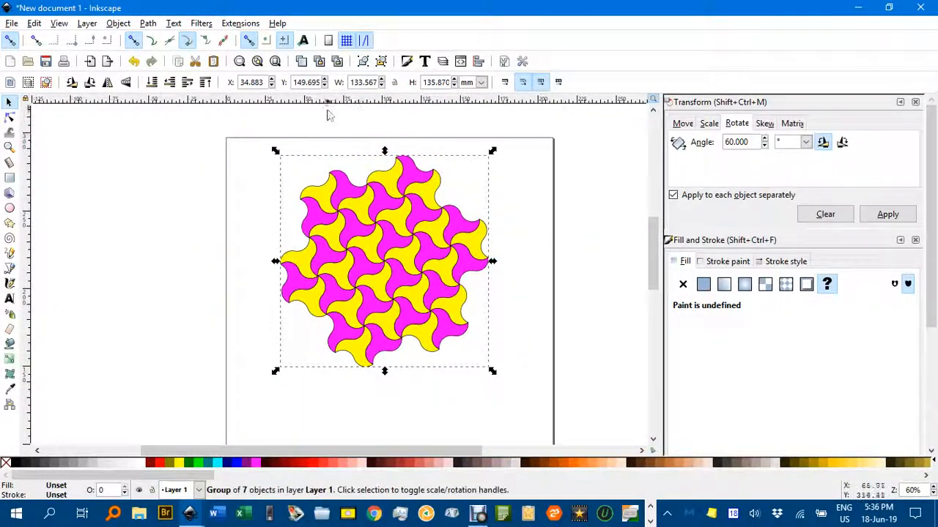
left_click_drag(304, 101, 356, 239)
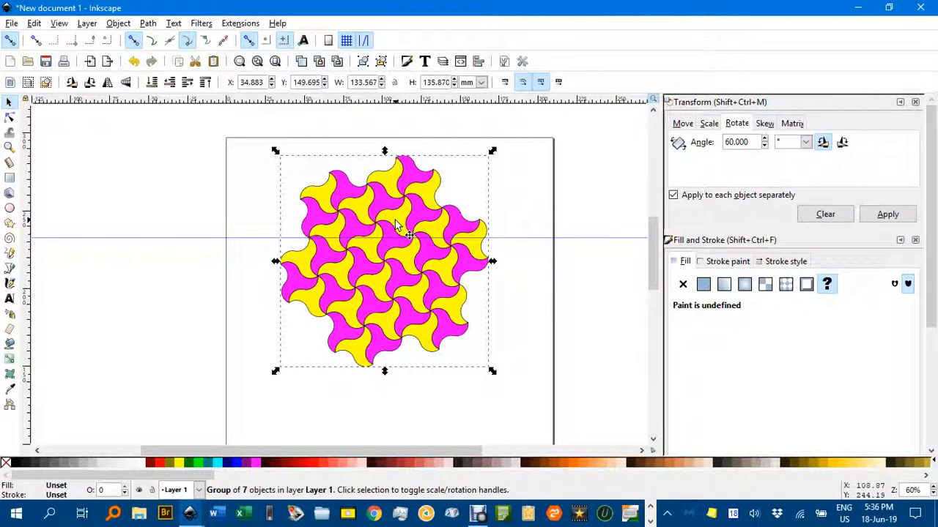
left_click_drag(388, 270, 311, 244)
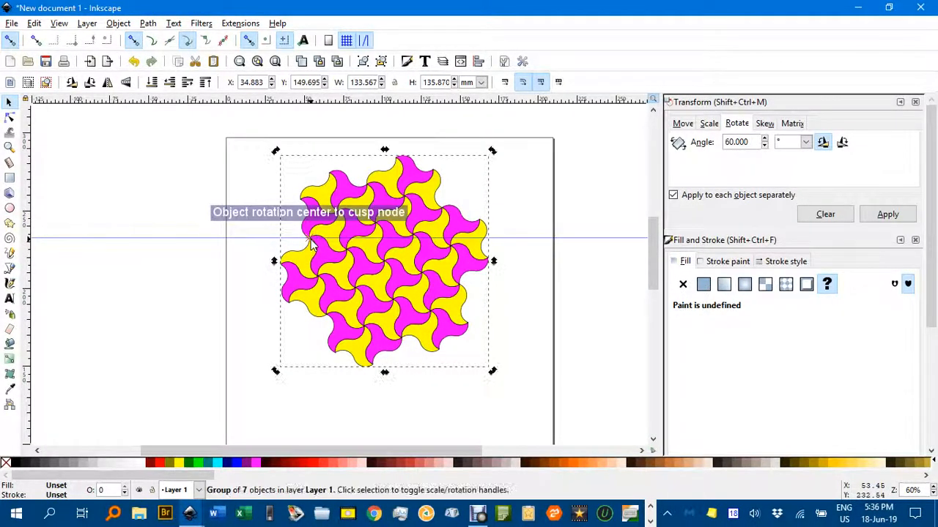
Rotate the pattern about its rotation centre until a row of tile corners snaps onto the horizontal guide, and remove the guide
left_click(284, 41)
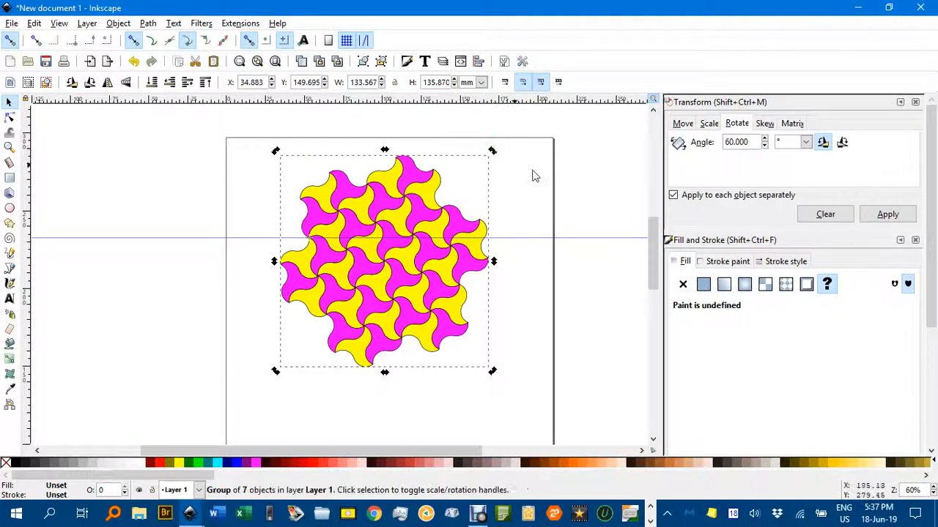
left_click(586, 181)
left_click(416, 241)
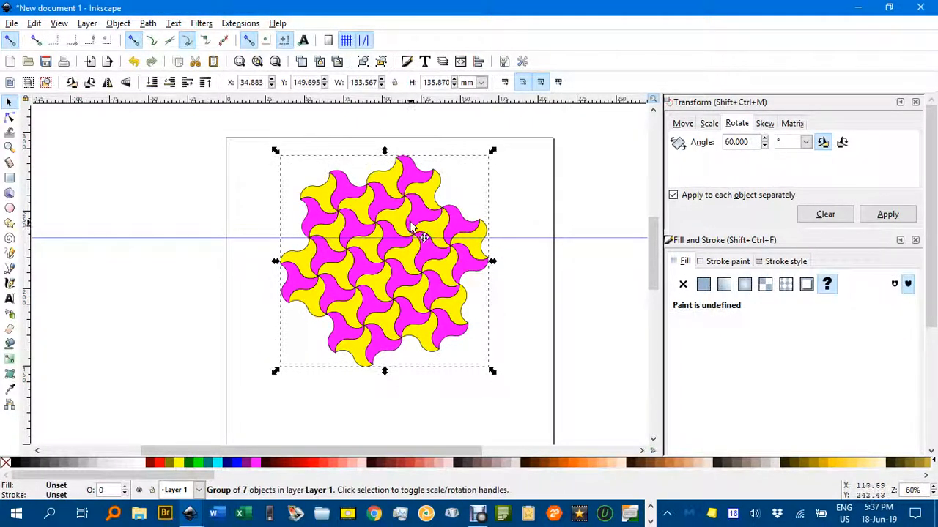
left_click(418, 232)
left_click_drag(493, 151, 447, 103)
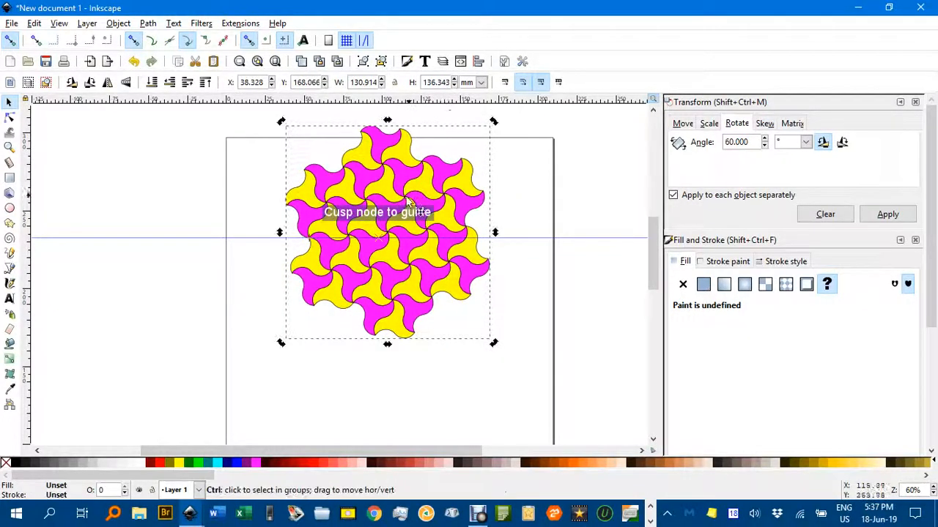
scroll(404, 183, "up", 1)
left_click_drag(529, 404, 534, 432)
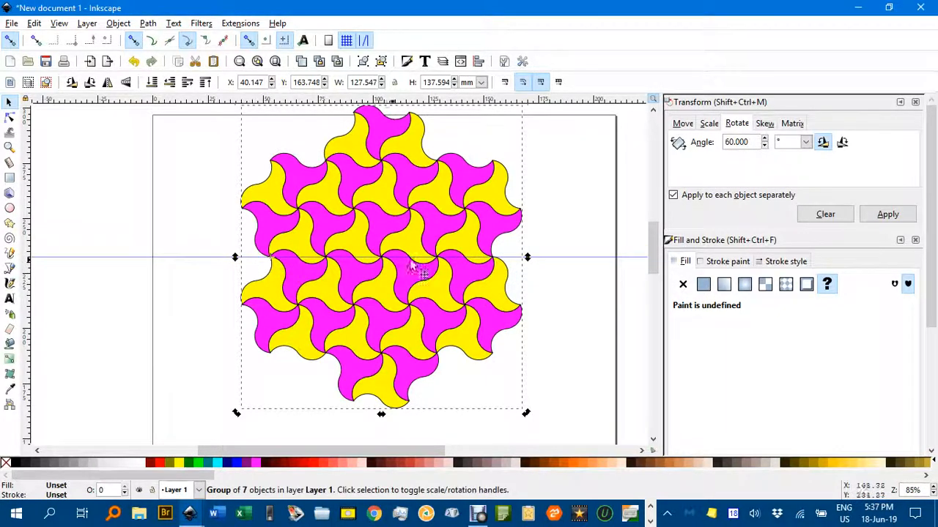
mouse_move(526, 414)
left_mouse_down()
mouse_move(529, 398)
mouse_move(534, 423)
left_mouse_up()
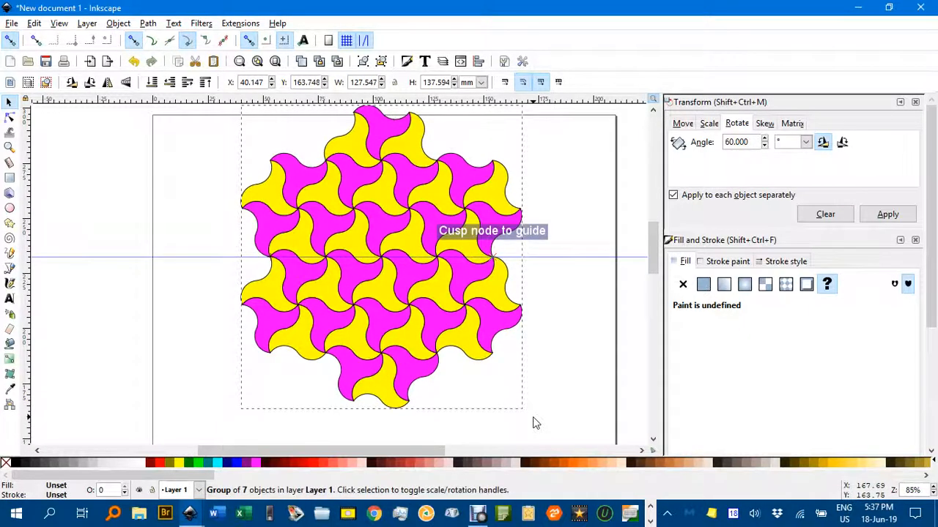
left_click(535, 423)
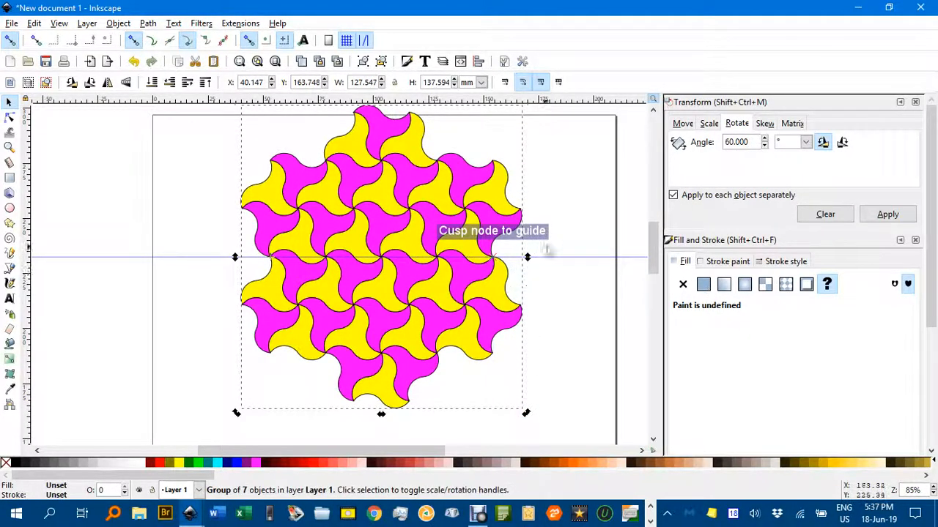
left_click(551, 246)
left_click_drag(557, 255, 534, 84)
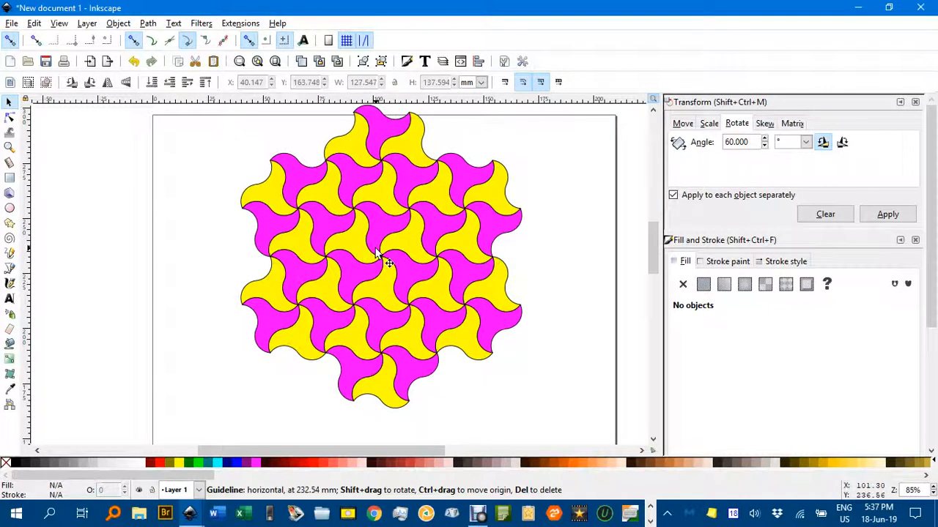
Draw an unfilled rectangle about 37.8 × 21.9 mm over the pattern, snapping its opposite corners to tile corner nodes
key("r")
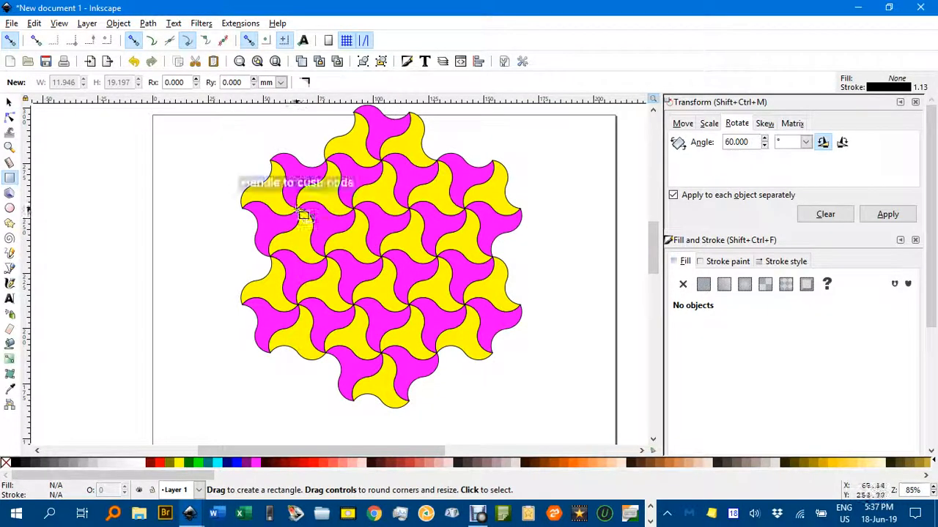
left_click_drag(297, 210, 359, 212)
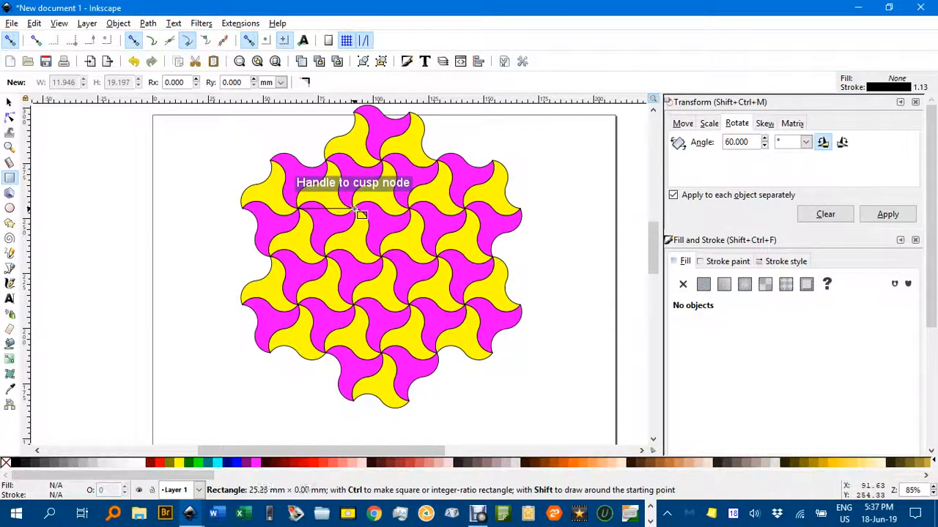
left_click_drag(360, 211, 358, 257)
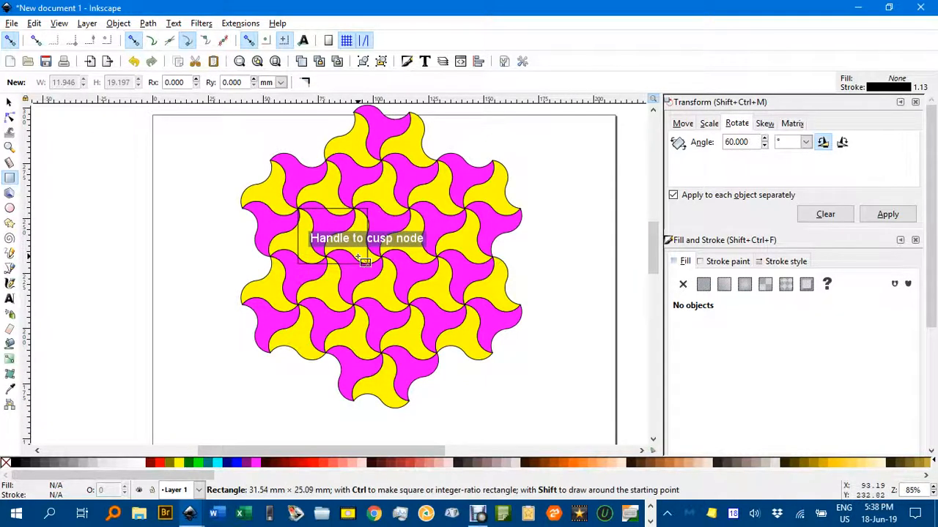
left_click_drag(359, 257, 385, 255)
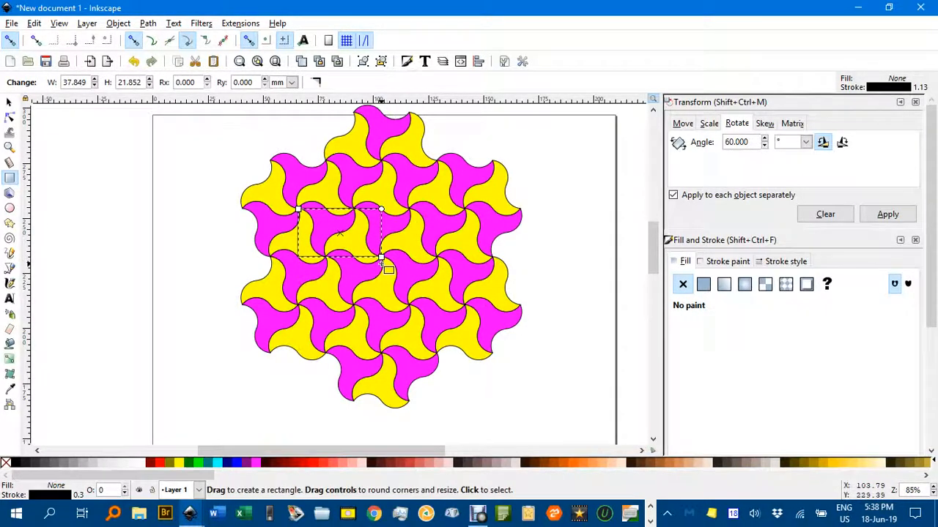
Give the rectangle a red stroke and deselect it
scroll(382, 256, "up", 3)
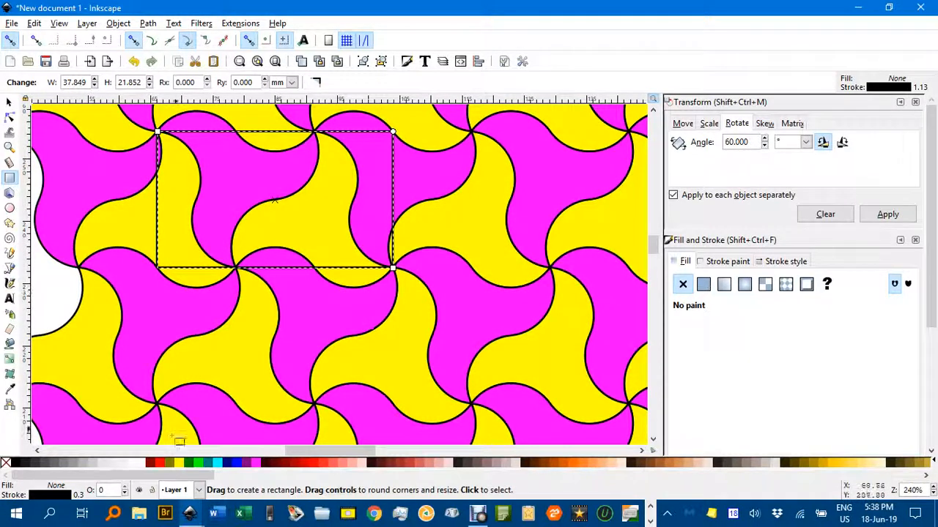
left_click(162, 467, "shift")
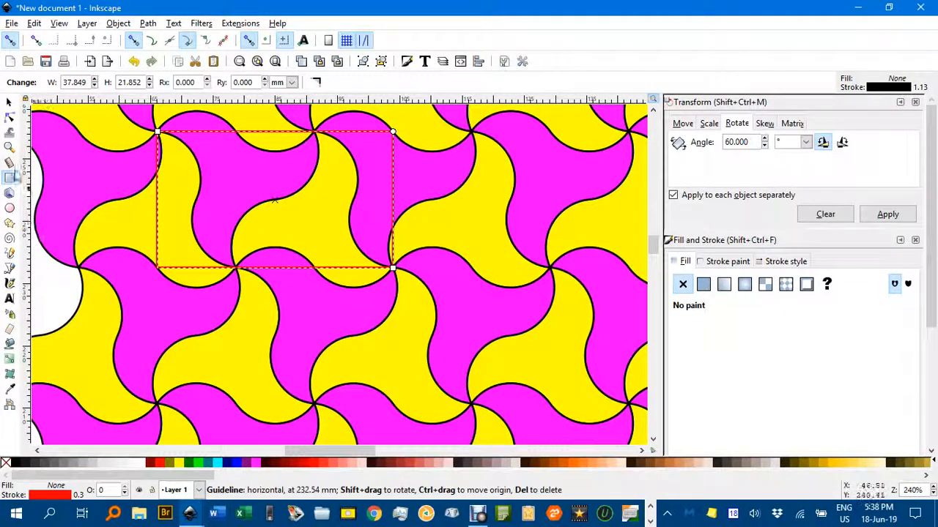
left_click(9, 103)
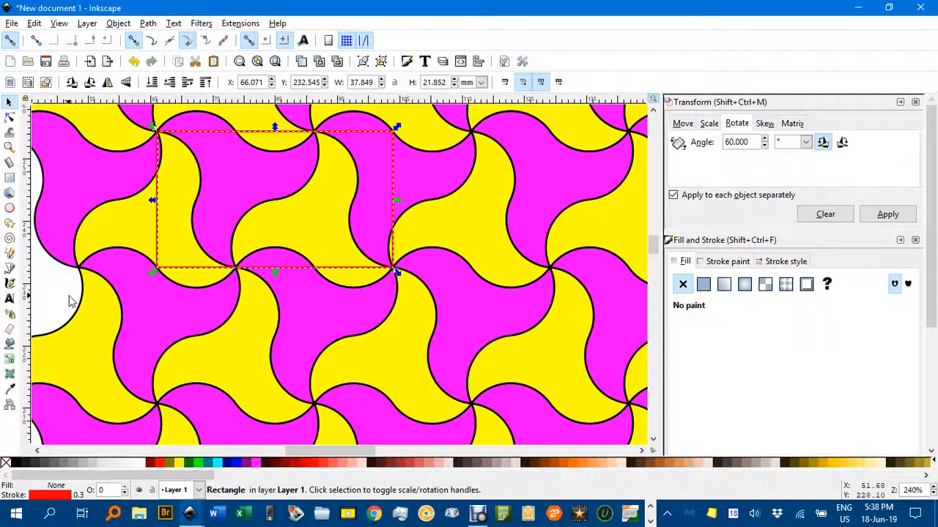
key("Escape")
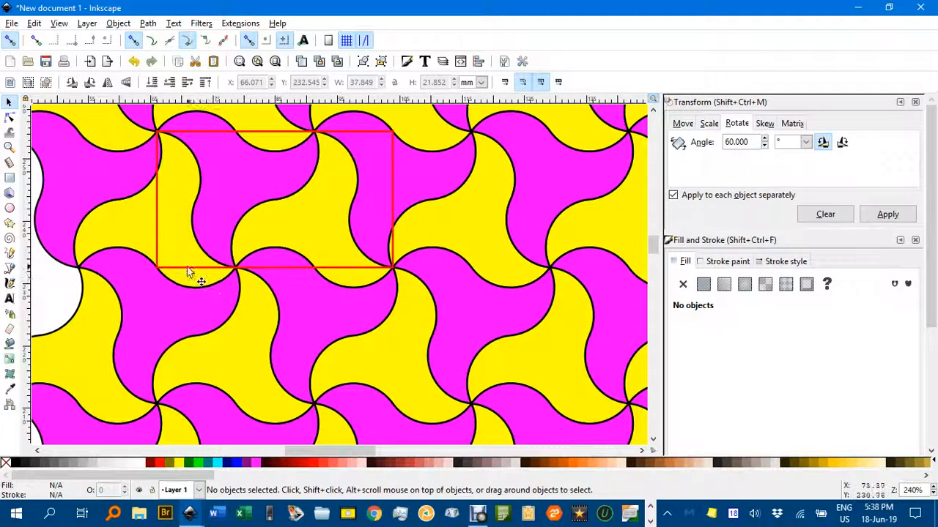
Enlarge the red rectangle to about 50.5 × 43.7 mm, snapping its lower corners to matching tile corner nodes
left_click(375, 271)
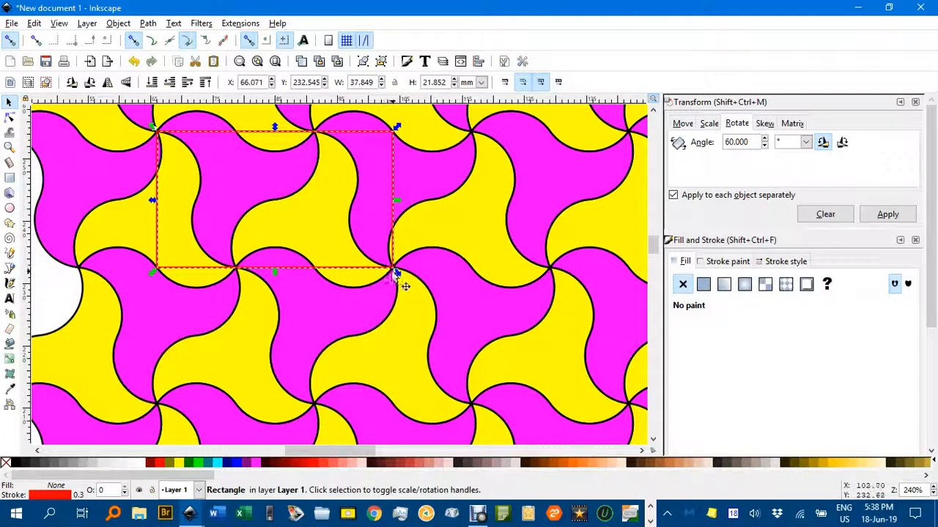
left_click_drag(396, 273, 403, 386)
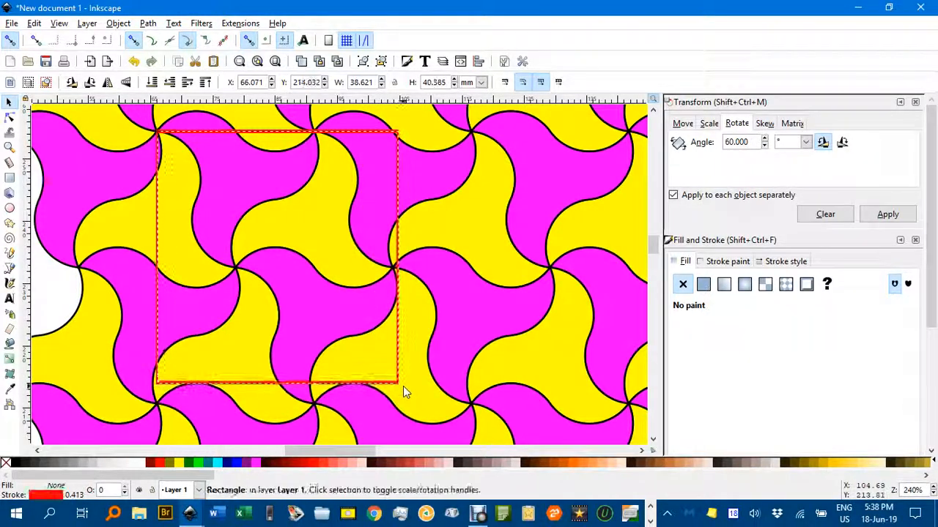
left_click_drag(154, 390, 156, 407)
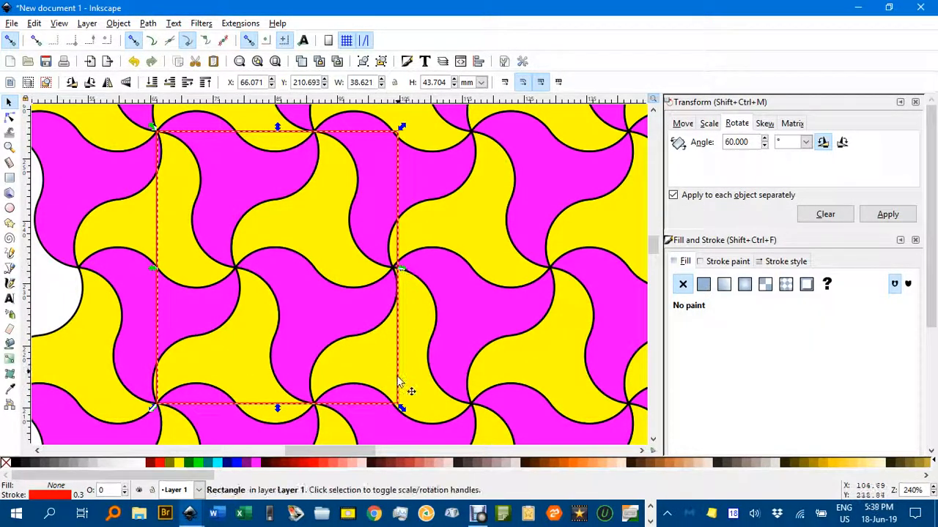
left_click_drag(401, 410, 474, 413)
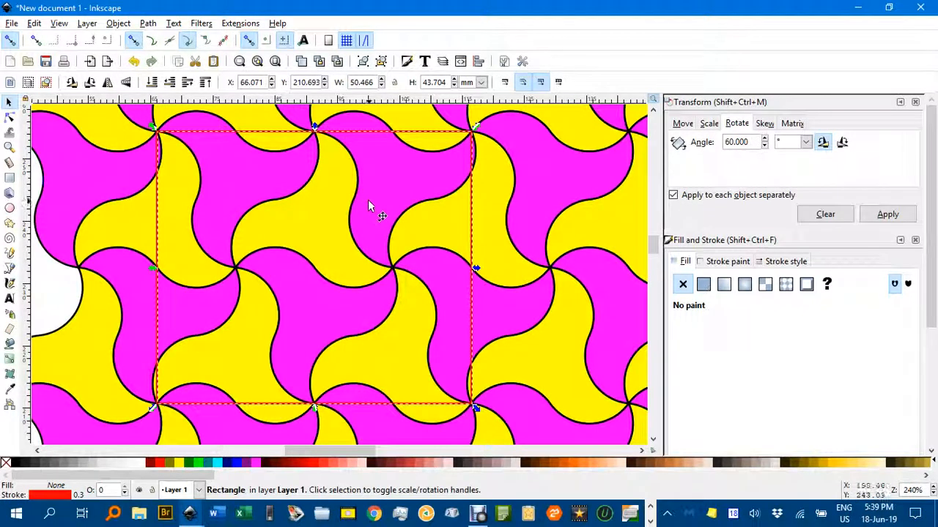
scroll(327, 289, "down", 1)
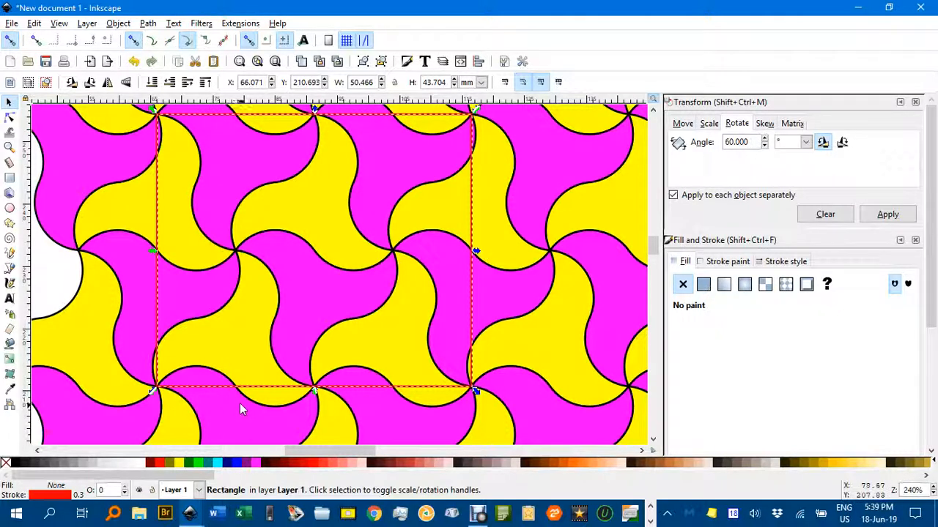
scroll(252, 219, "up", 3)
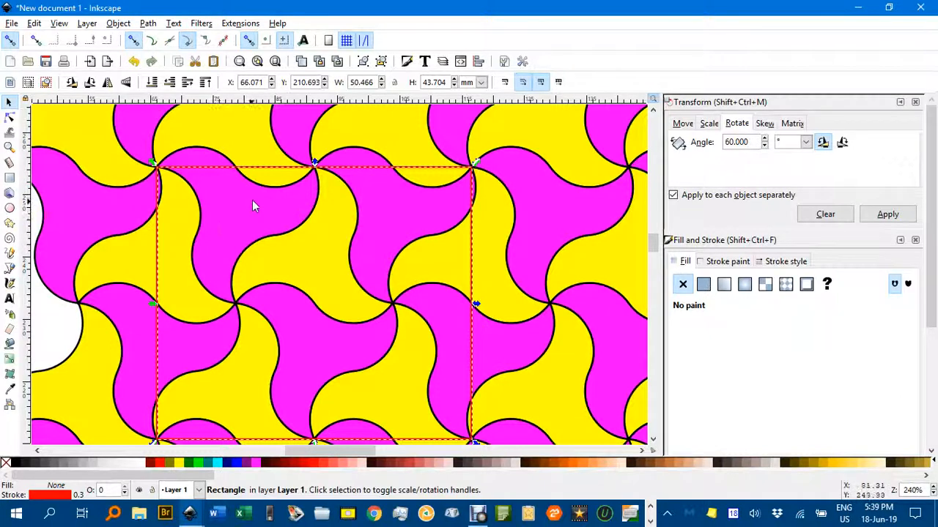
key("ctrl")
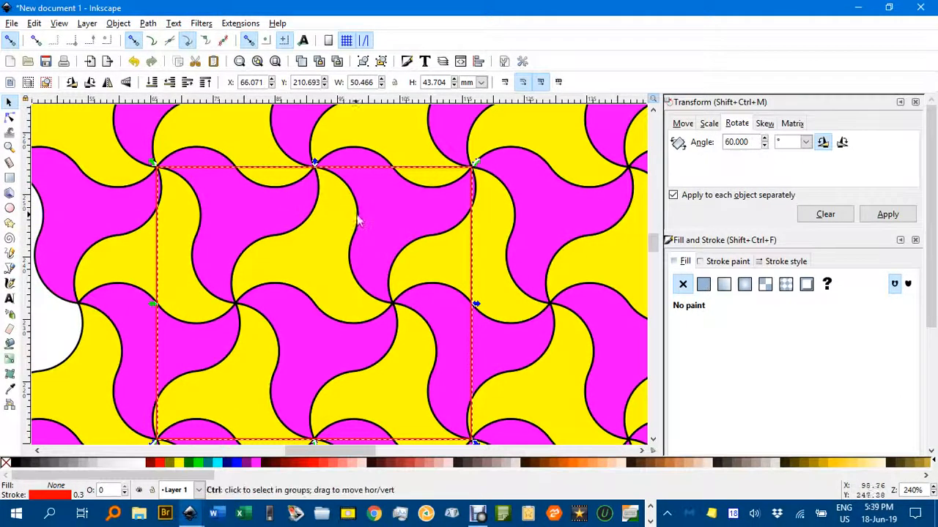
Clip the magenta and yellow tile group to the red rectangle, with the rectangle as the clipping shape on top
scroll(357, 218, "down", 2)
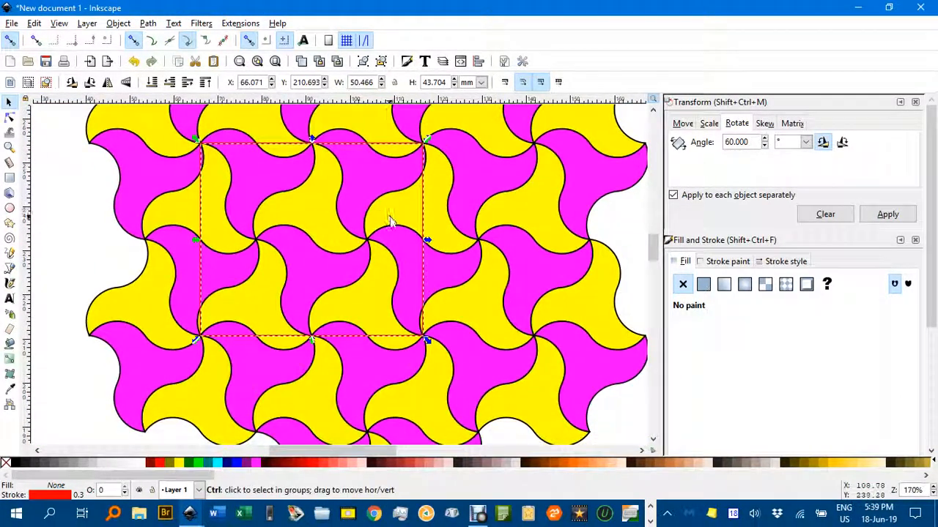
scroll(391, 220, "down", 2)
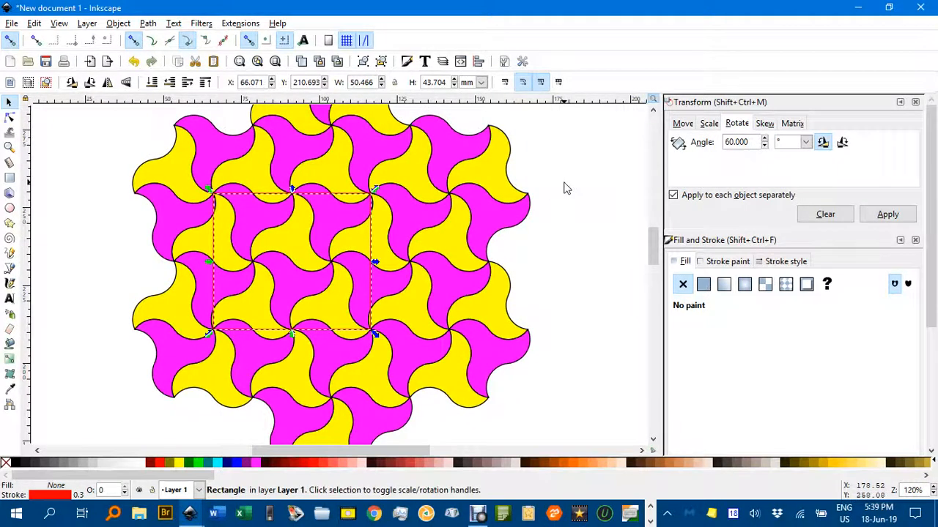
left_click(564, 189)
left_click(317, 195)
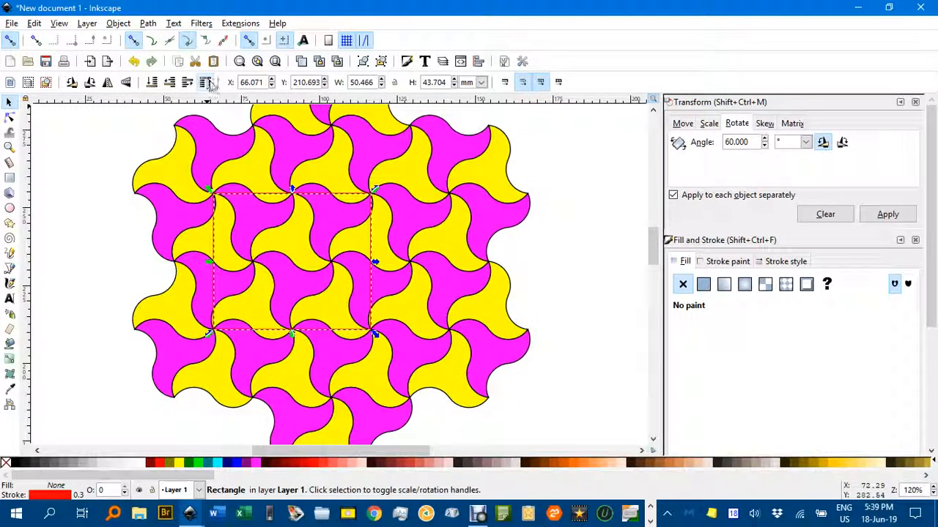
scroll(446, 176, "down", 1)
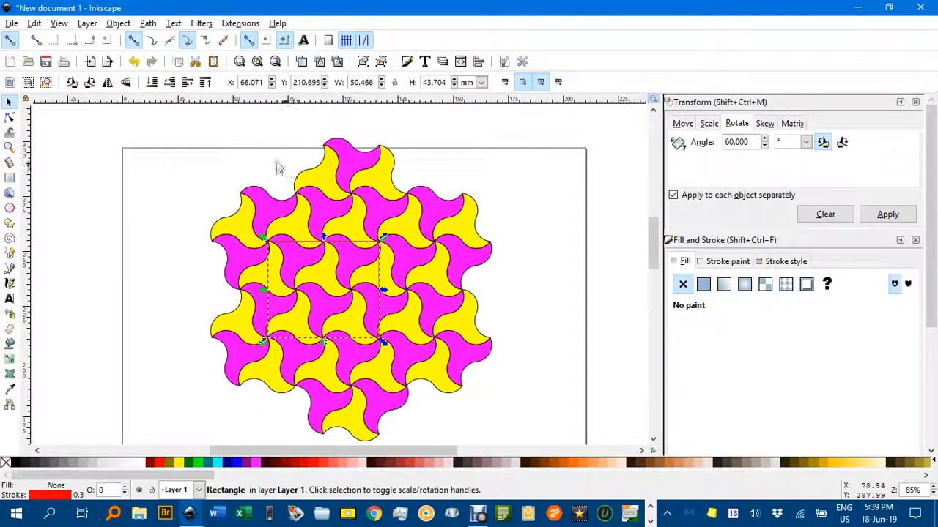
left_click_drag(136, 113, 555, 449)
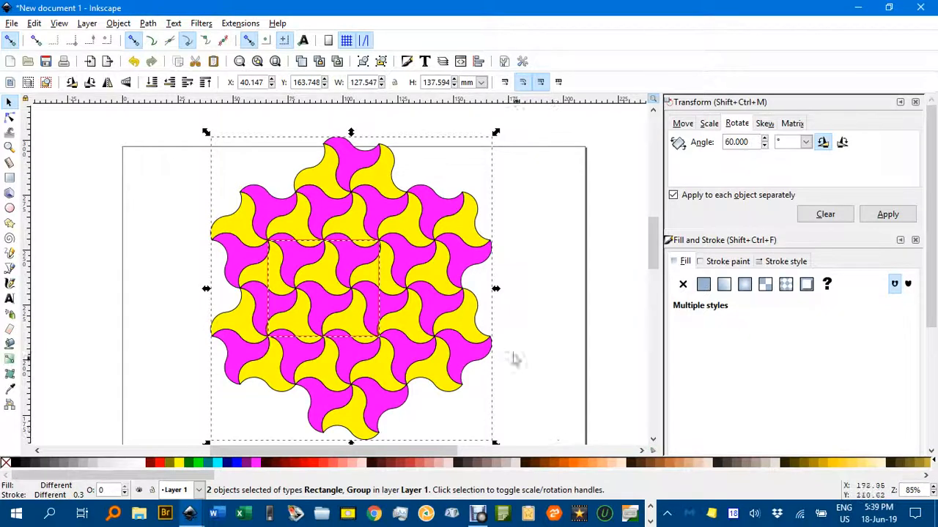
left_click(118, 24)
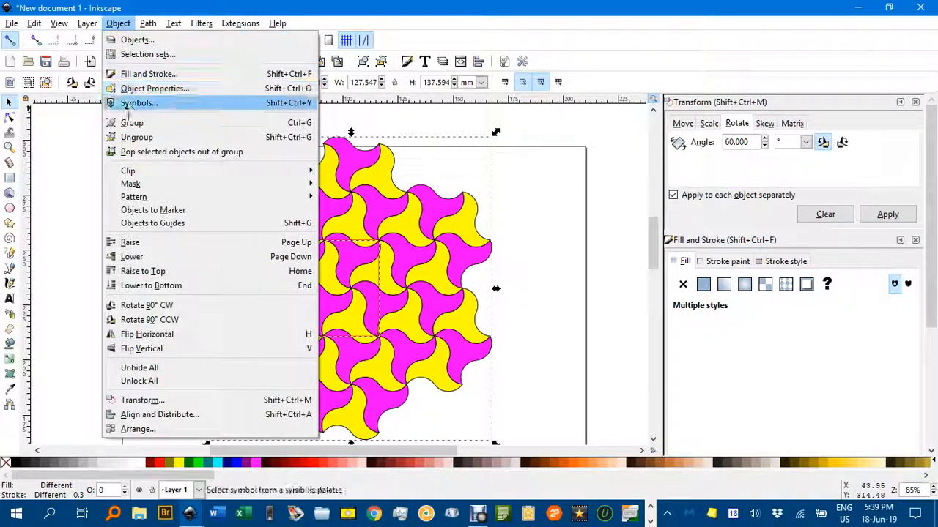
mouse_move(220, 171)
left_click(341, 170)
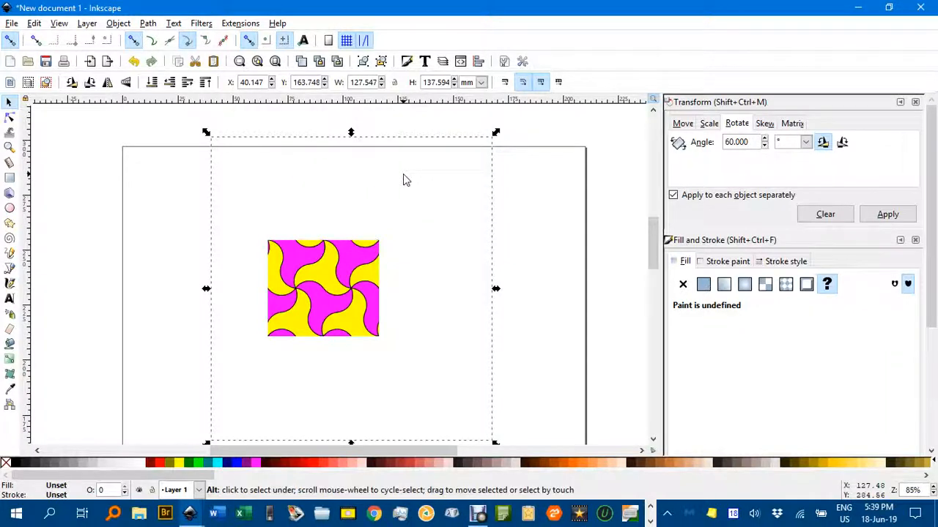
Convert the clipped tiles into a pattern-filled rectangle and move it to the page's upper left corner area
key("alt+i")
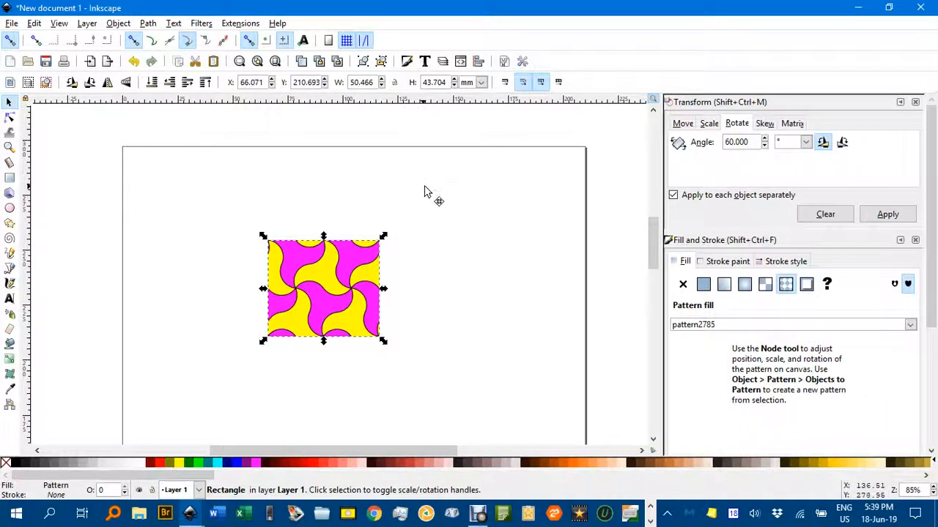
left_click_drag(356, 288, 219, 206)
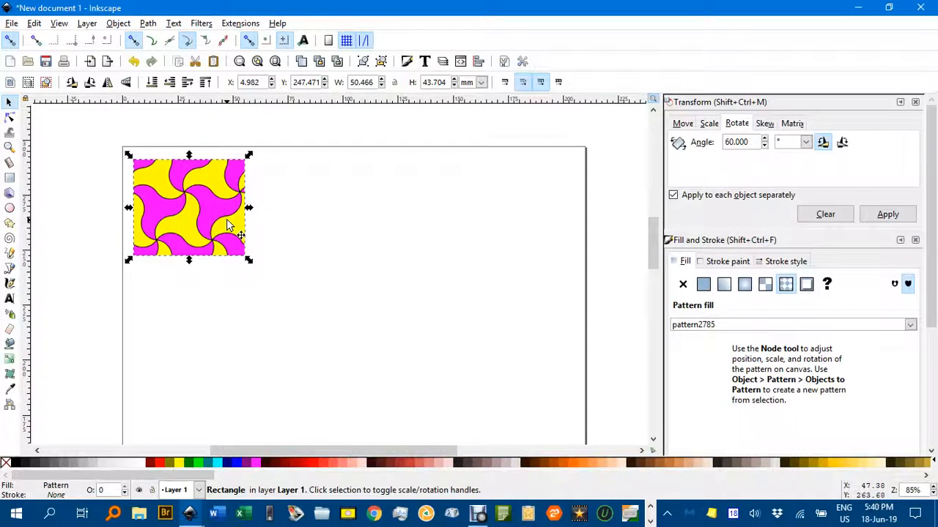
mouse_move(210, 229)
left_mouse_down()
mouse_move(256, 234)
mouse_move(224, 223)
left_mouse_up()
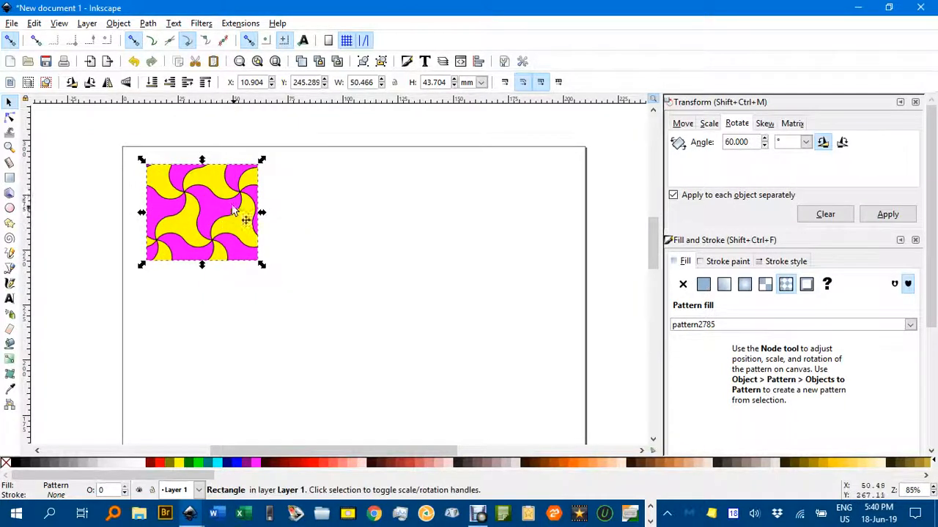
Draw a rectangle about 158.3 × 99.1 mm below the small swatch and fill it with pattern2785
left_click(10, 178)
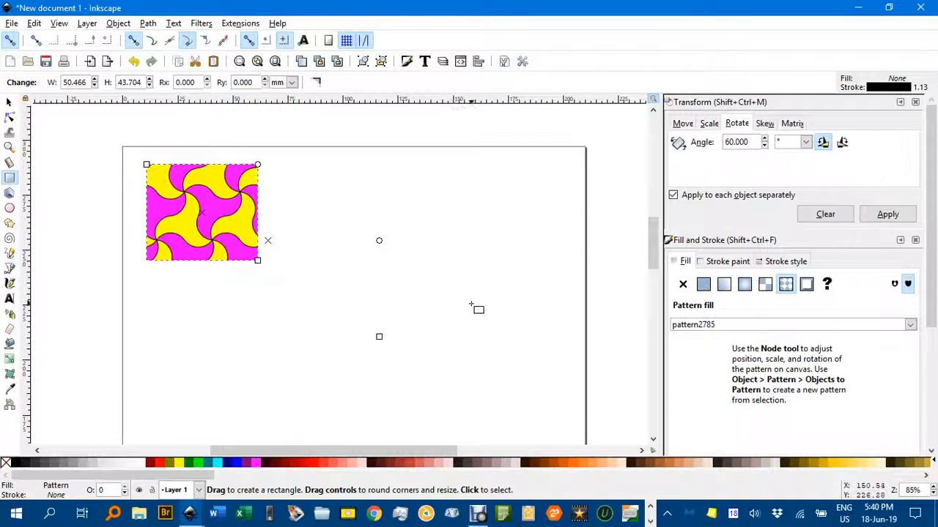
scroll(483, 303, "down", 5)
left_click_drag(176, 187, 526, 405)
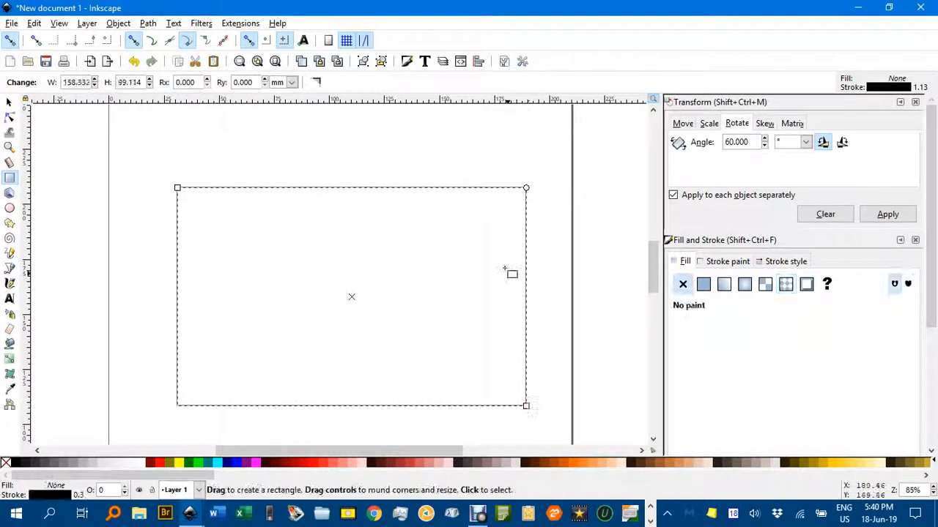
scroll(544, 205, "up", 2)
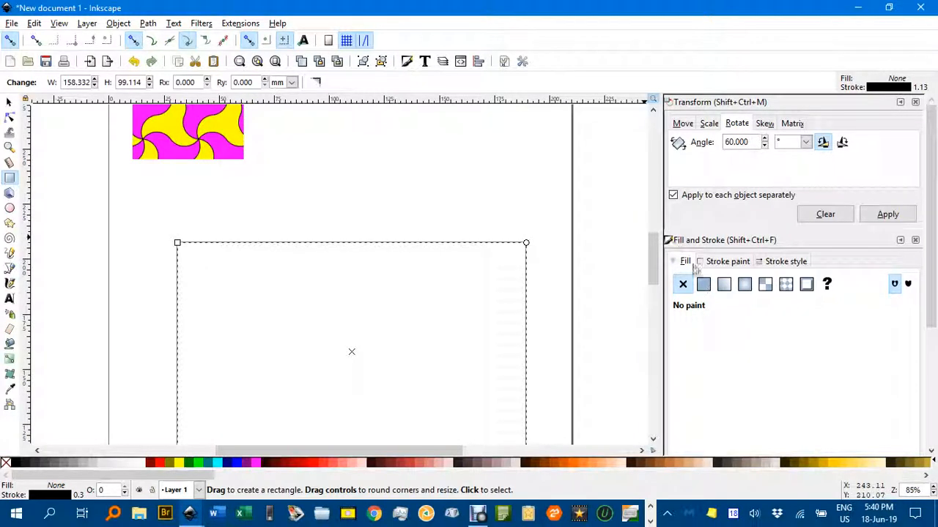
left_click(786, 285)
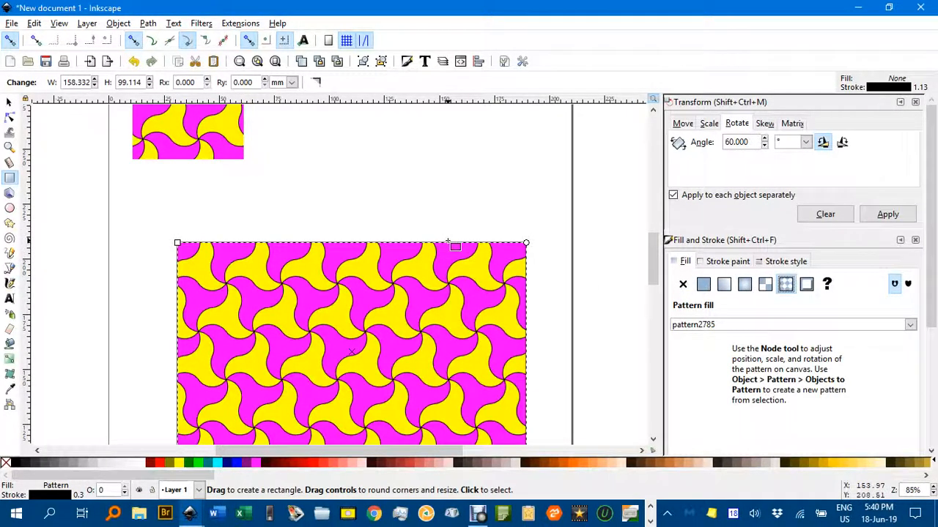
Narrow the large patterned rectangle to about 68.3 mm wide and move it up below the small swatch
left_click(10, 101)
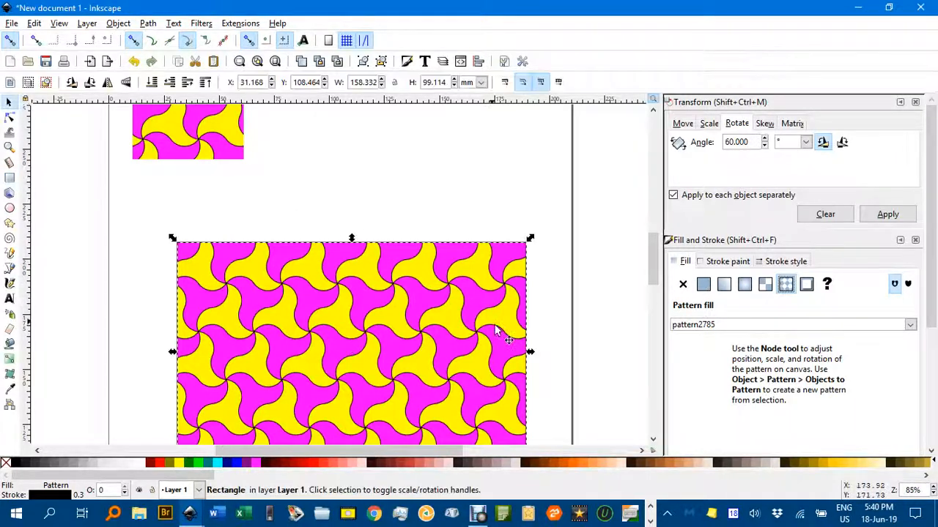
left_click_drag(527, 345, 334, 351)
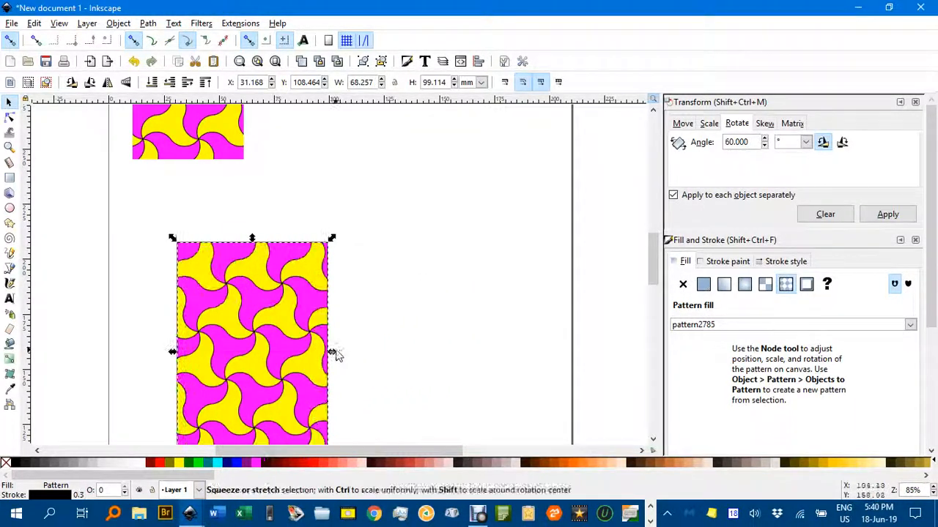
mouse_move(314, 266)
left_mouse_down()
mouse_move(326, 271)
mouse_move(301, 265)
left_mouse_up()
Draw a whole ellipse about 75.1 × 50.8 mm beside the patterned rectangle and fill it with pattern2785
left_click(10, 209)
left_click_drag(377, 302, 545, 404)
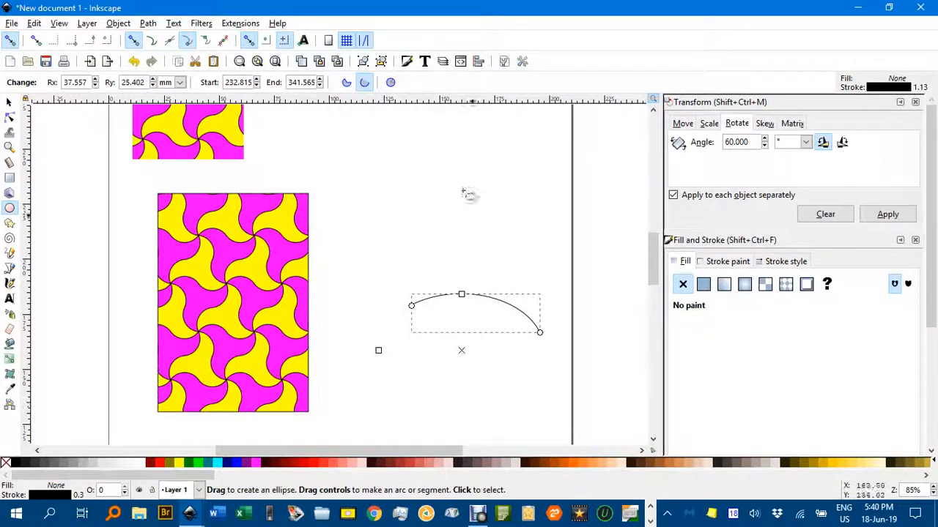
left_click(390, 82)
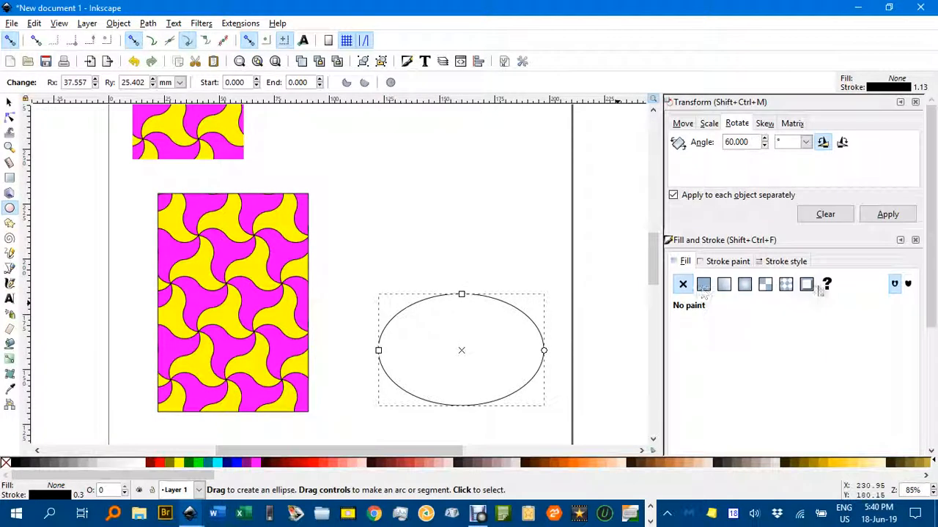
left_click(785, 285)
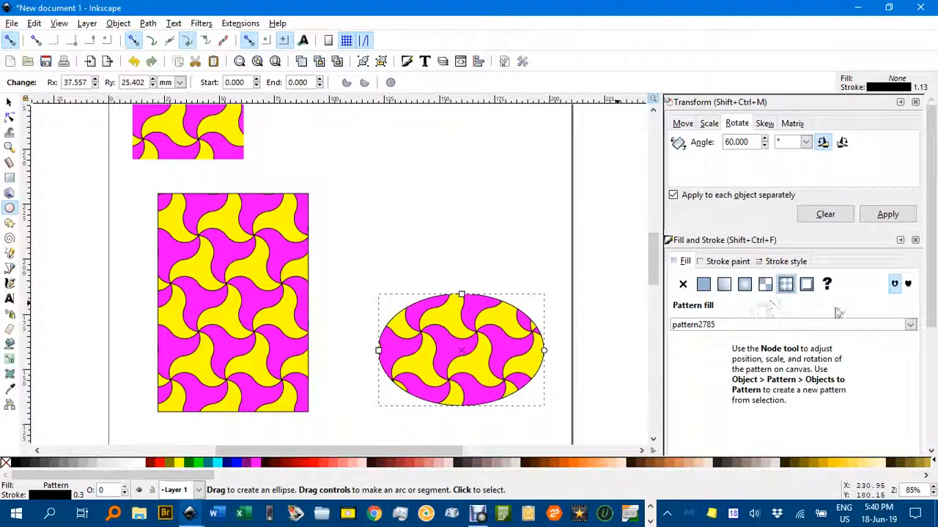
Browse the available fill patterns for the ellipse, from the custom pattern through the stripes, without choosing another one
left_click(910, 328)
left_click_drag(914, 94, 913, 44)
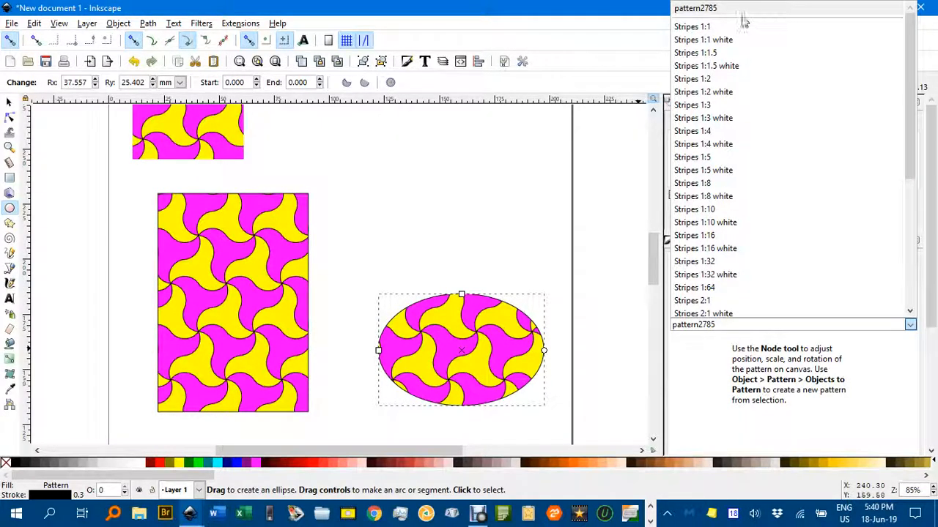
left_click(407, 190)
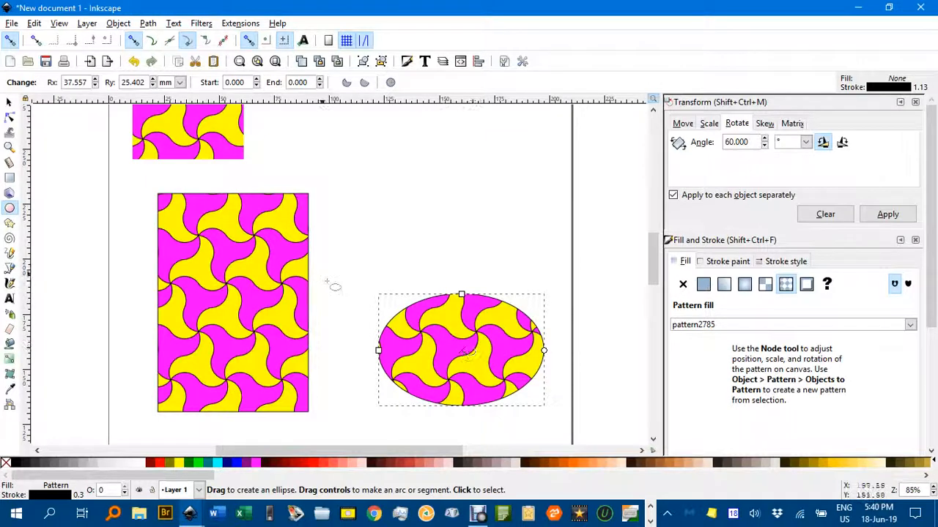
Move the ellipse upward with its pattern fixed and again with patterns transforming along with objects, and turn that option back off
left_click(9, 102)
left_click_drag(498, 359, 497, 292)
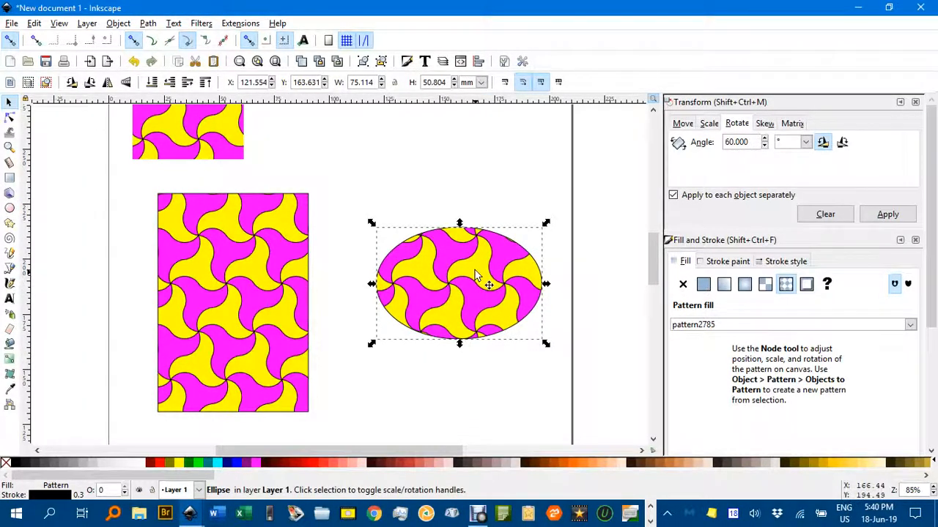
left_click(558, 82)
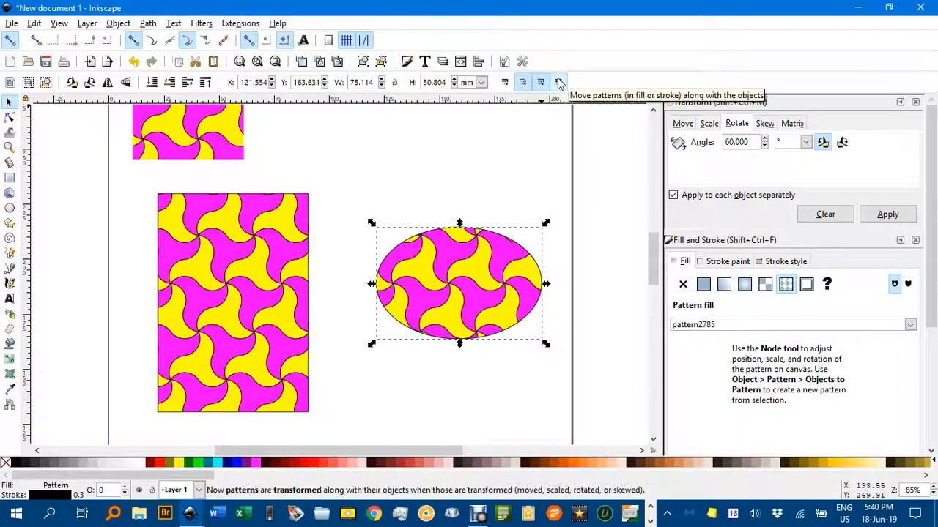
mouse_move(495, 280)
left_mouse_down()
mouse_move(498, 189)
mouse_move(501, 264)
left_mouse_up()
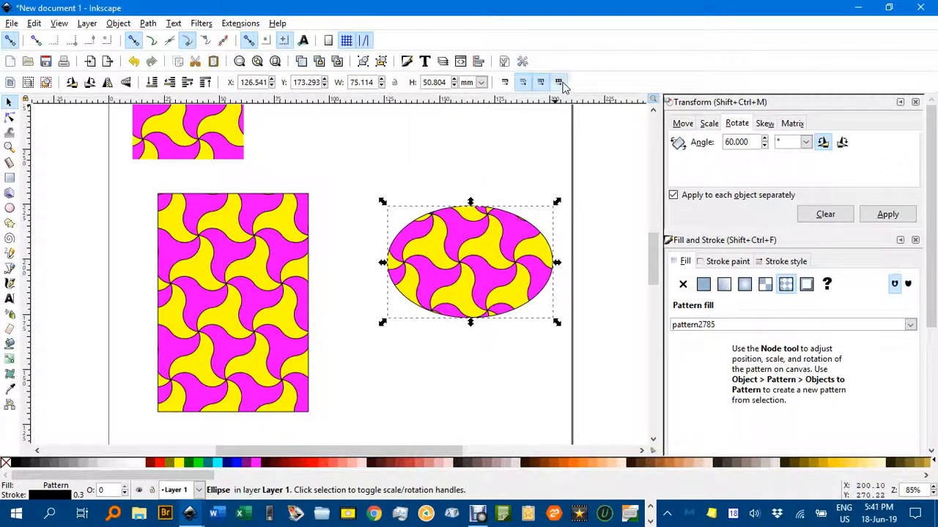
left_click(558, 82)
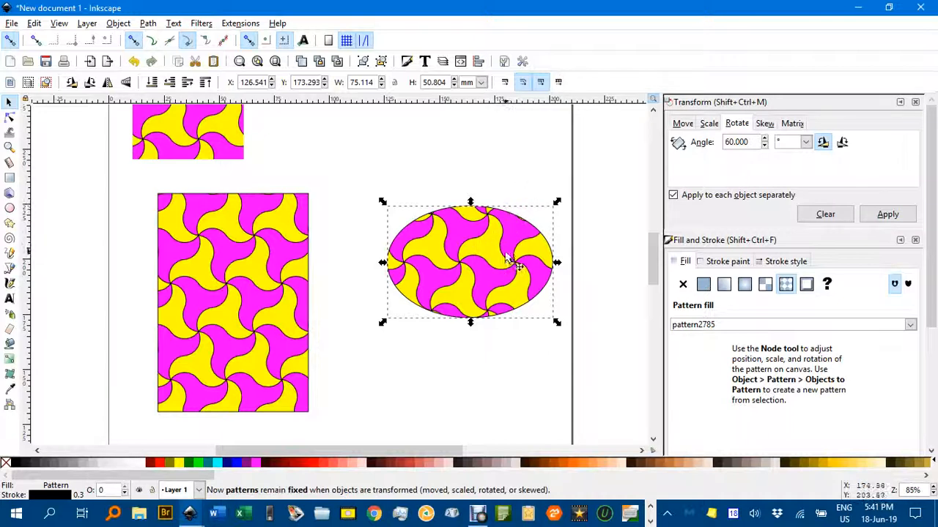
Shift the pattern fill inside the tall rectangle by moving its pattern origin to the area beside the rectangle's lower half
scroll(477, 220, "down", 2)
scroll(476, 220, "left", 2)
scroll(331, 210, "up", 3)
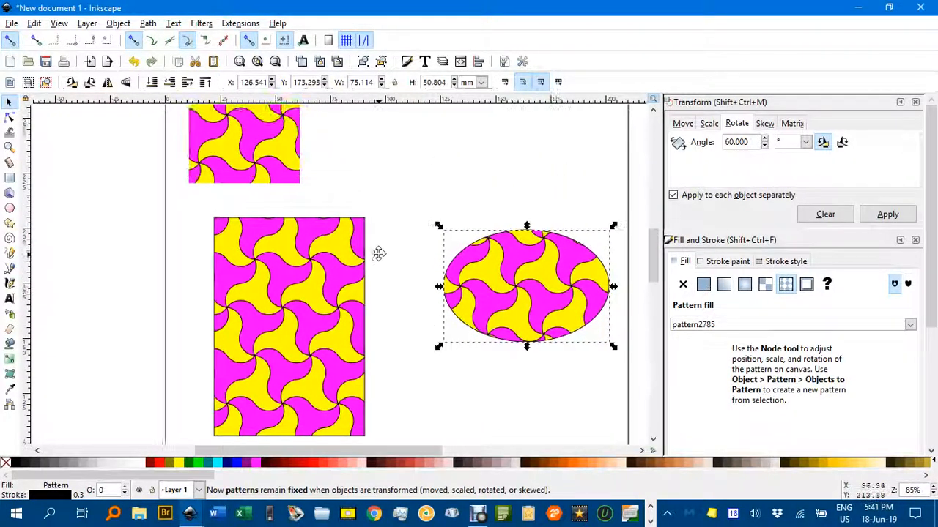
left_click(309, 291)
key("n")
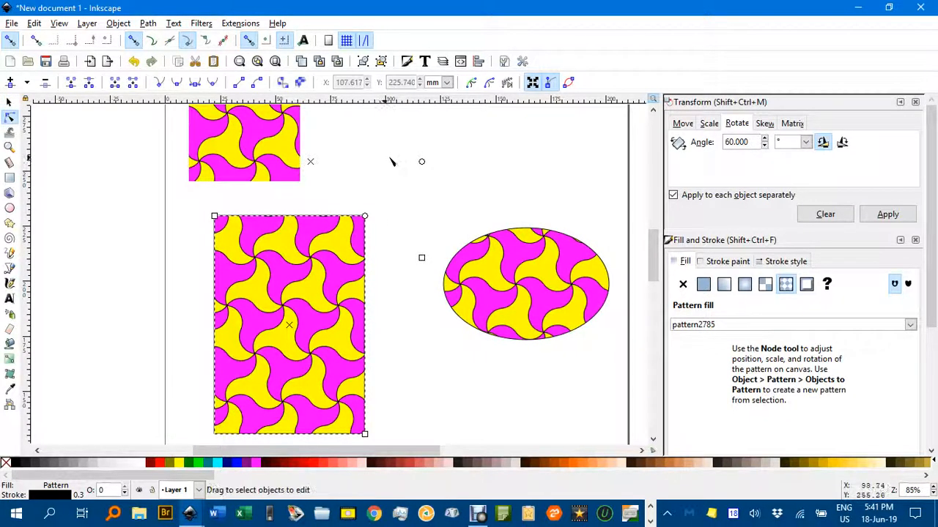
mouse_move(406, 182)
left_mouse_down()
mouse_move(403, 274)
mouse_move(402, 142)
left_mouse_up()
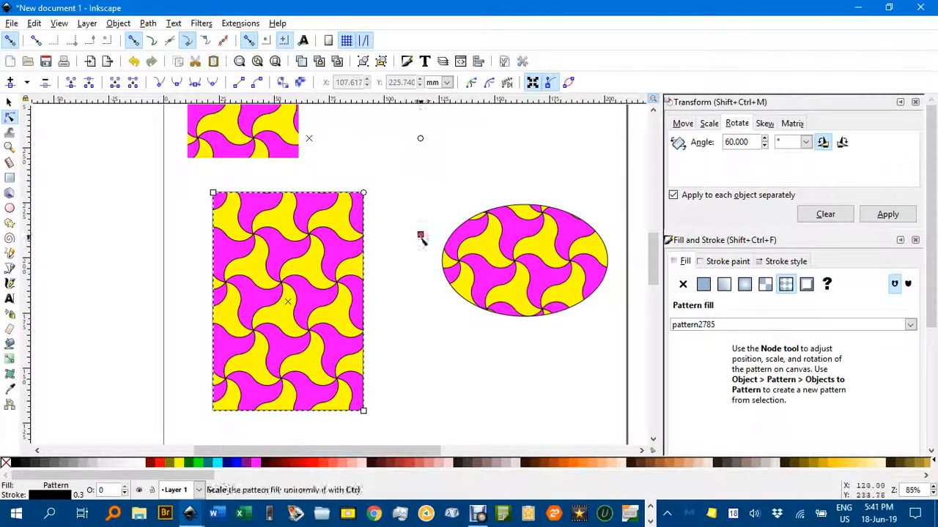
scroll(430, 190, "down", 5)
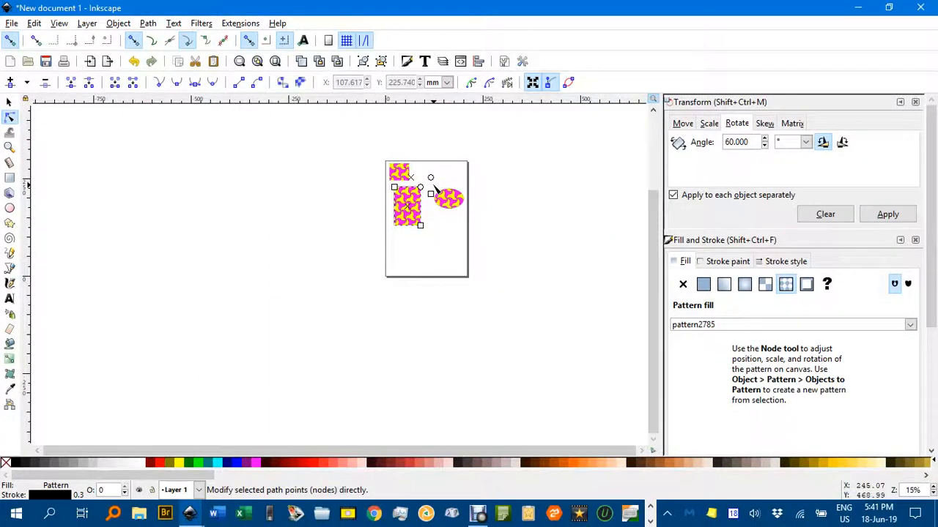
scroll(404, 202, "up", 5)
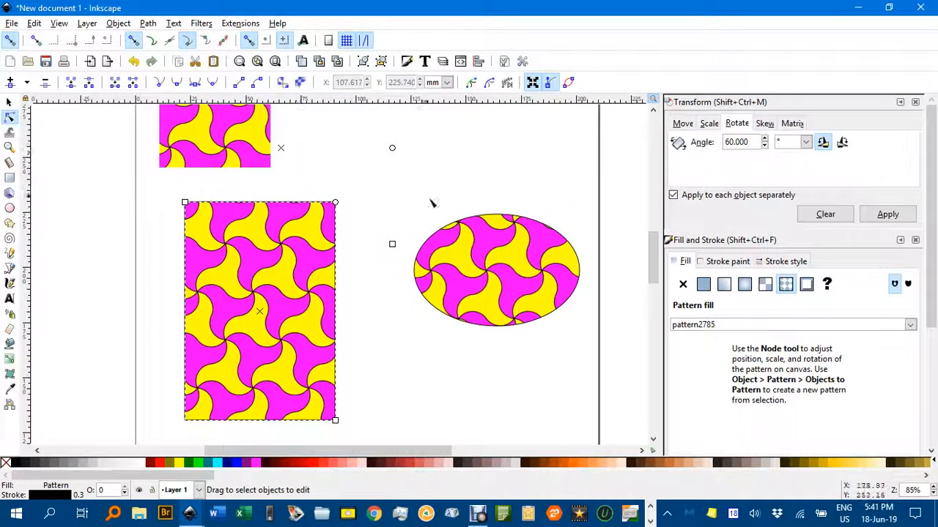
left_click_drag(281, 155, 360, 353)
scroll(360, 354, "down", 3)
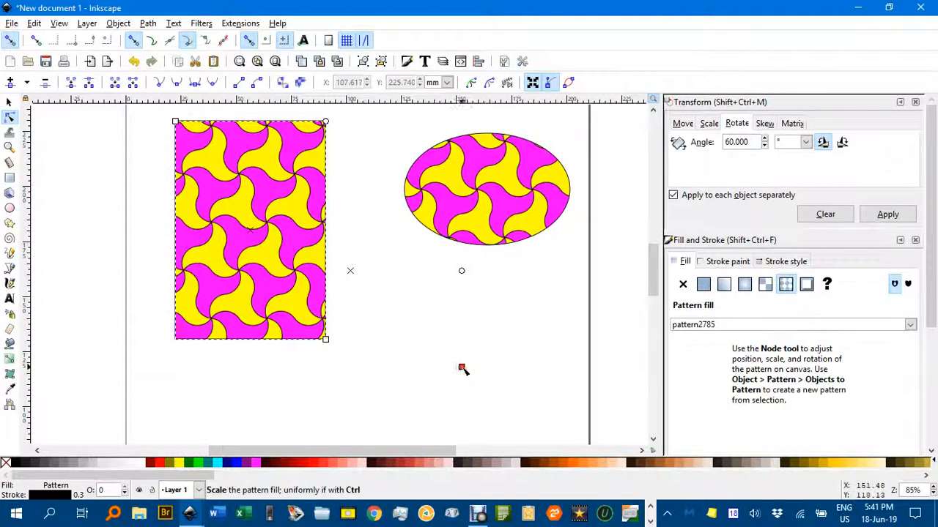
Scale the tall rectangle's pattern fill down to roughly 60% of its size, keep it unrotated, and deselect the rectangle
left_click_drag(461, 368, 415, 335)
mouse_move(417, 271)
left_mouse_down()
mouse_move(414, 254)
mouse_move(414, 270)
left_mouse_up()
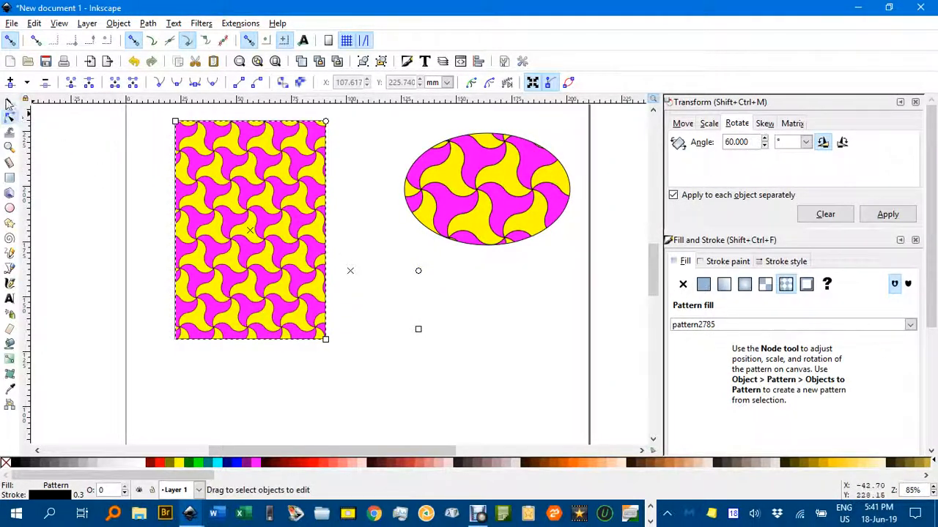
left_click(10, 102)
left_click(117, 150)
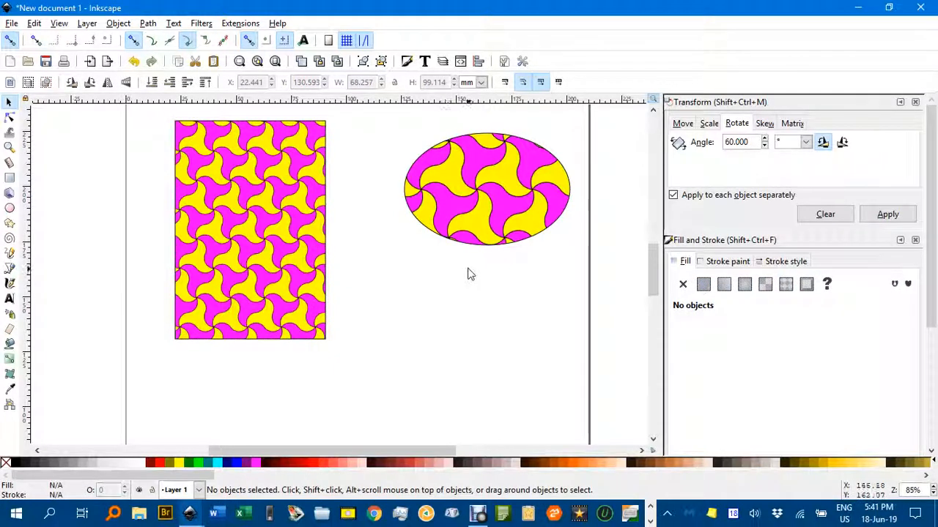
scroll(467, 275, "up", 1)
mouse_move(422, 315)
left_mouse_down()
mouse_move(435, 337)
mouse_move(420, 324)
left_mouse_up()
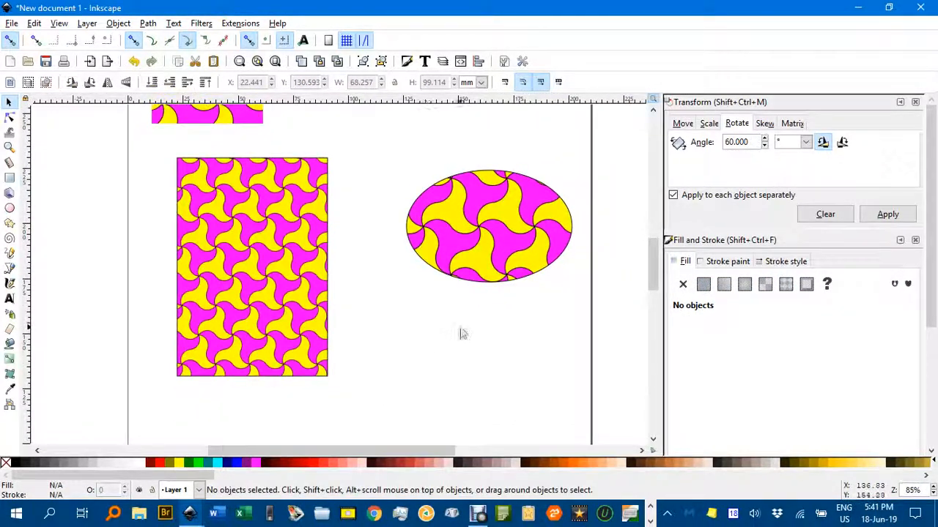